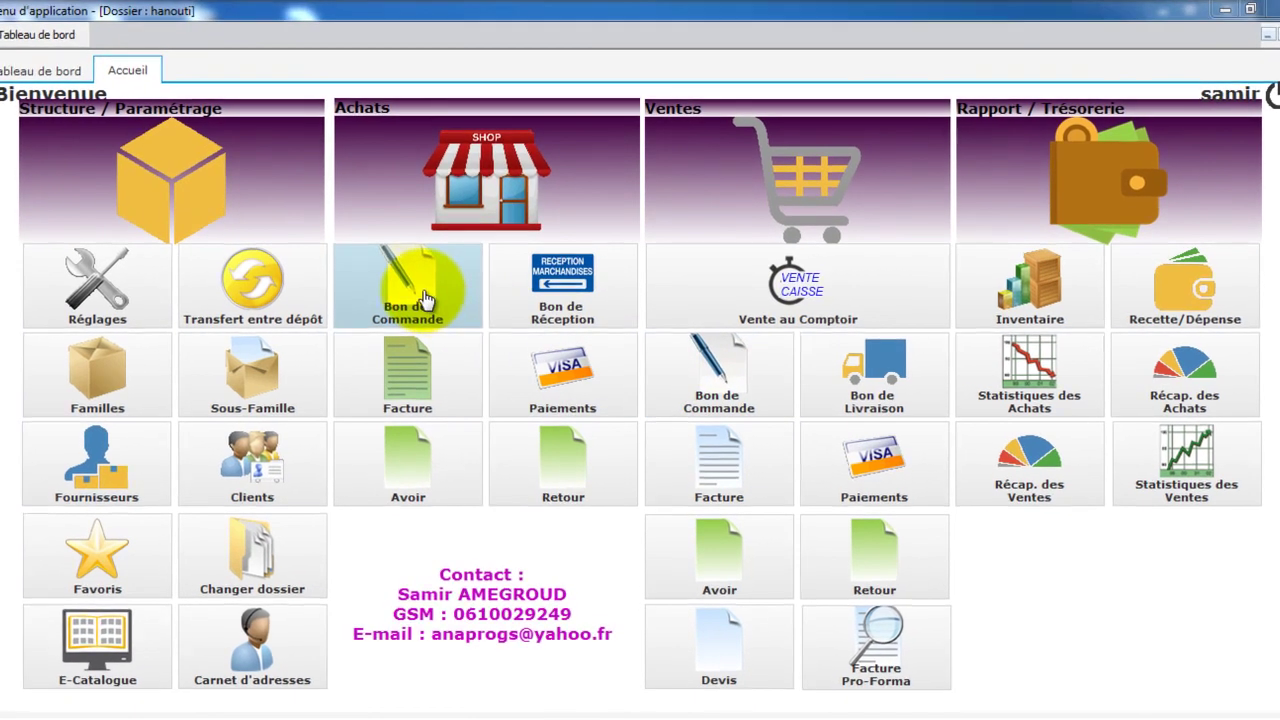
- Open the supplier purchase orders journal and review the line details of the listed orders
left_click(425, 300)
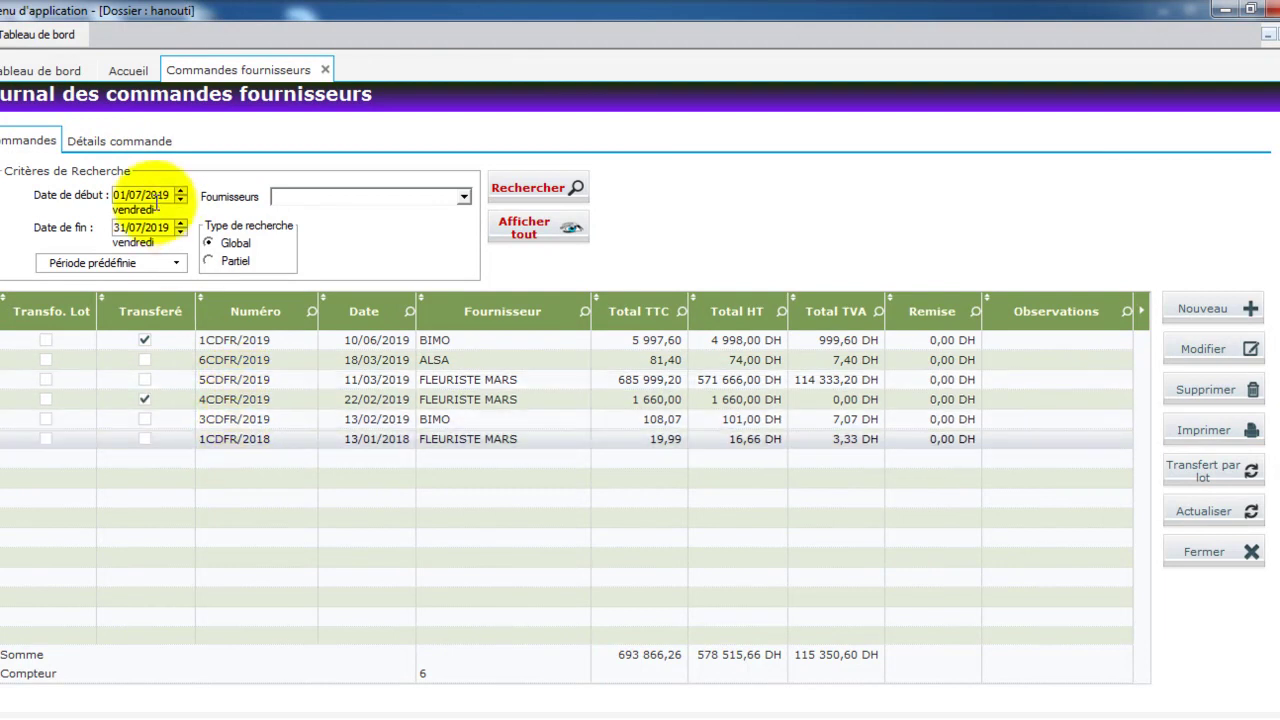
left_click(119, 143)
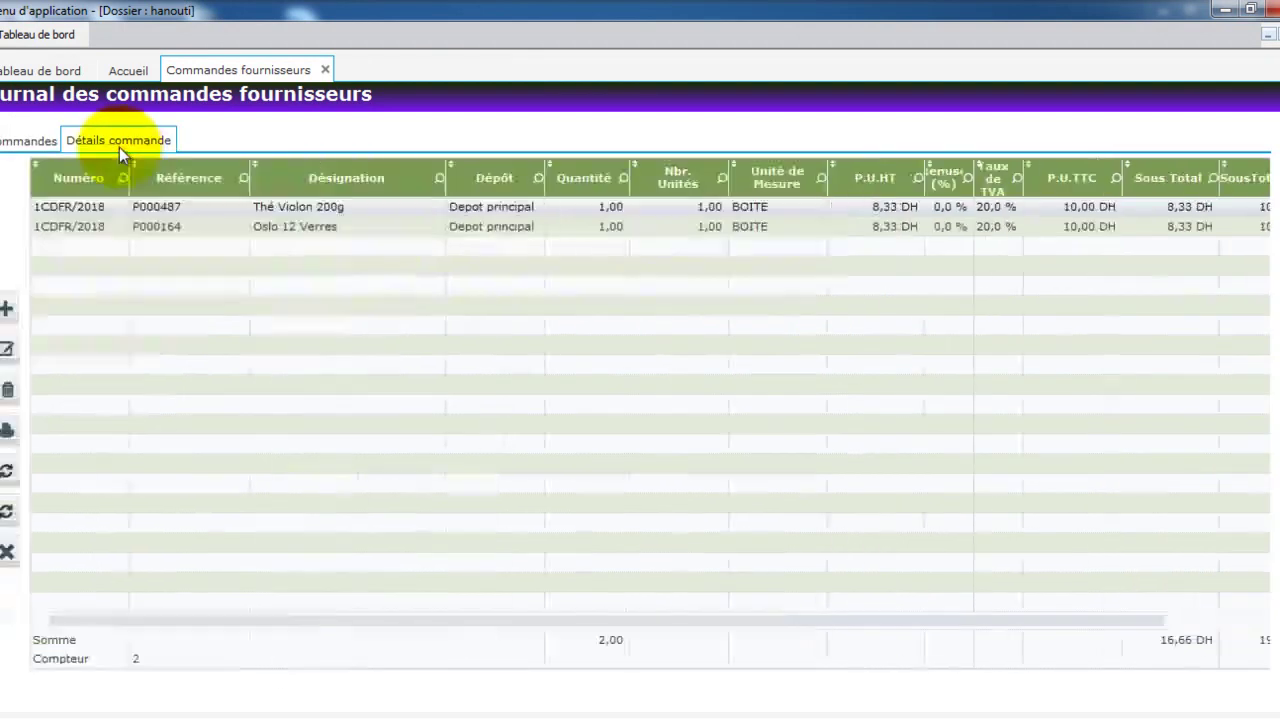
left_click(27, 143)
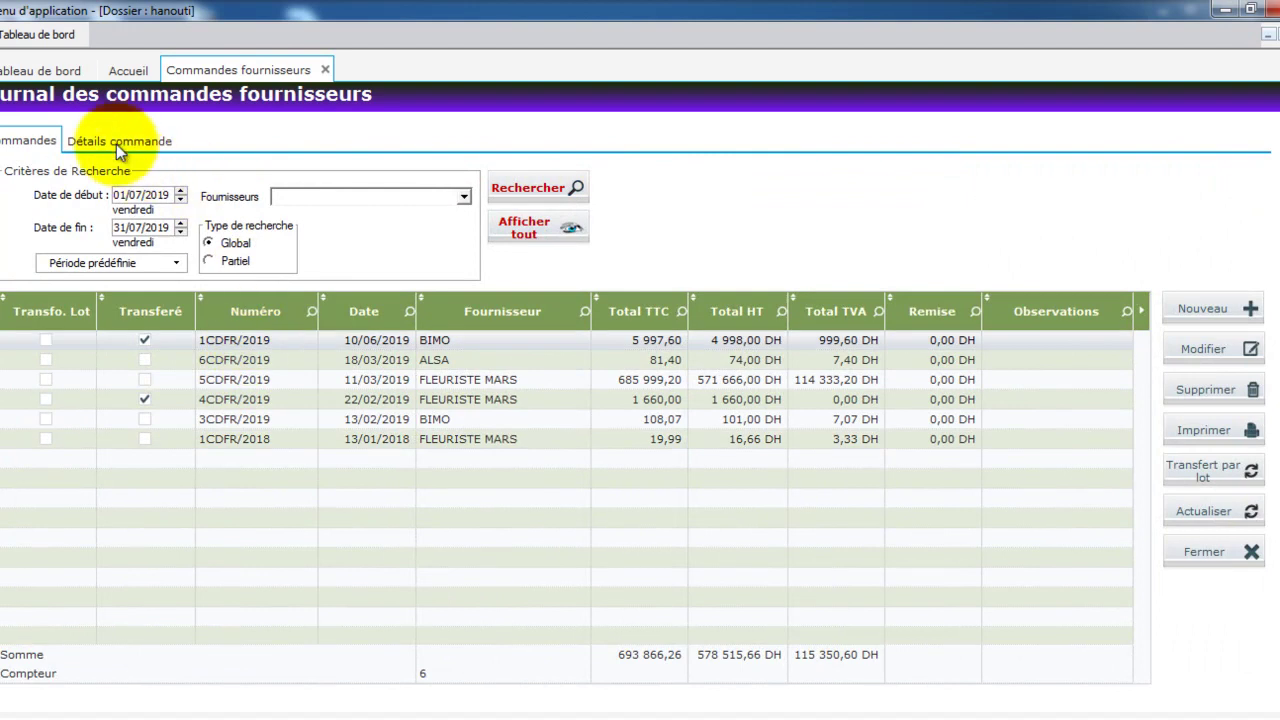
left_click(113, 144)
left_click(22, 141)
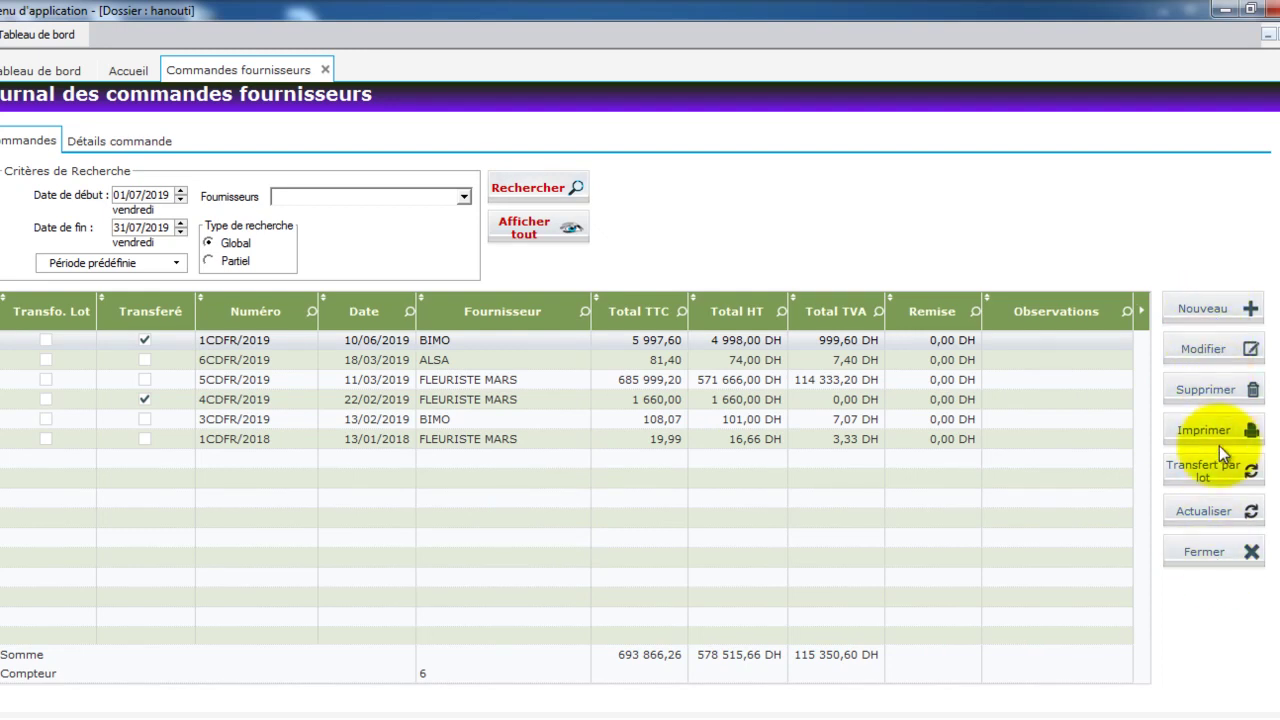
- Create a new supplier order with FLEURISTE MARS as the supplier
left_click(1206, 308)
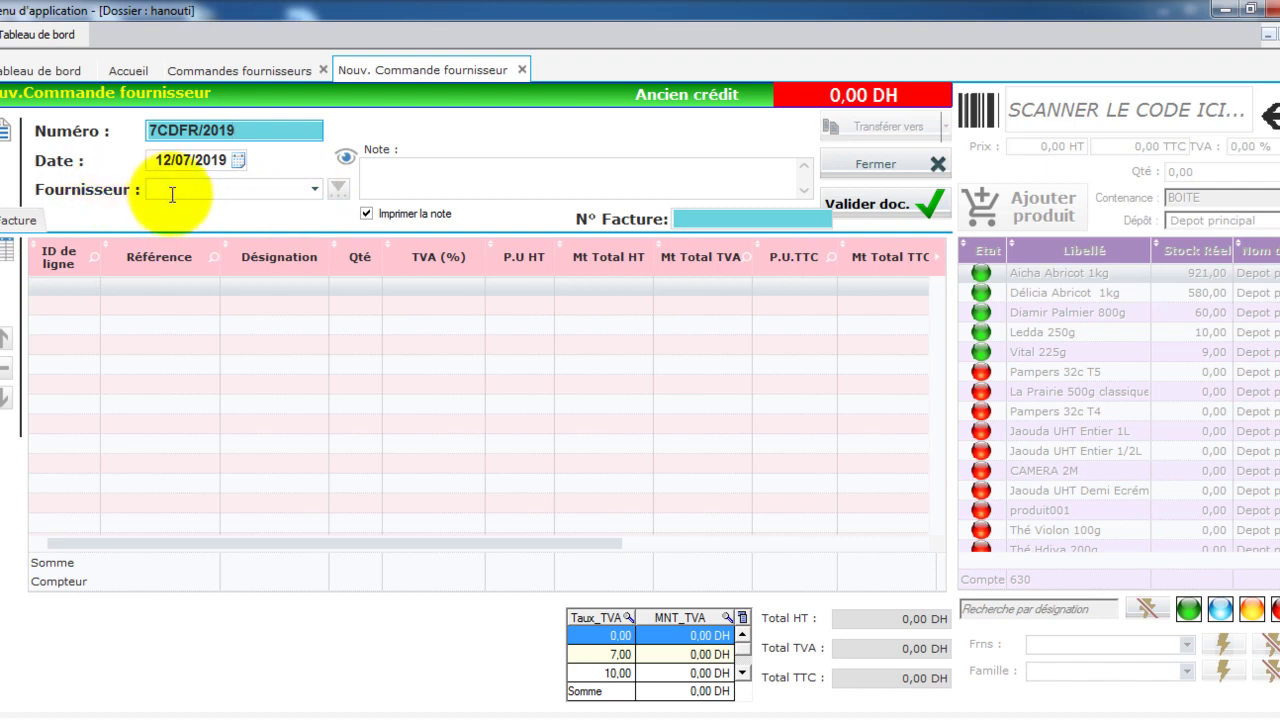
left_click(313, 188)
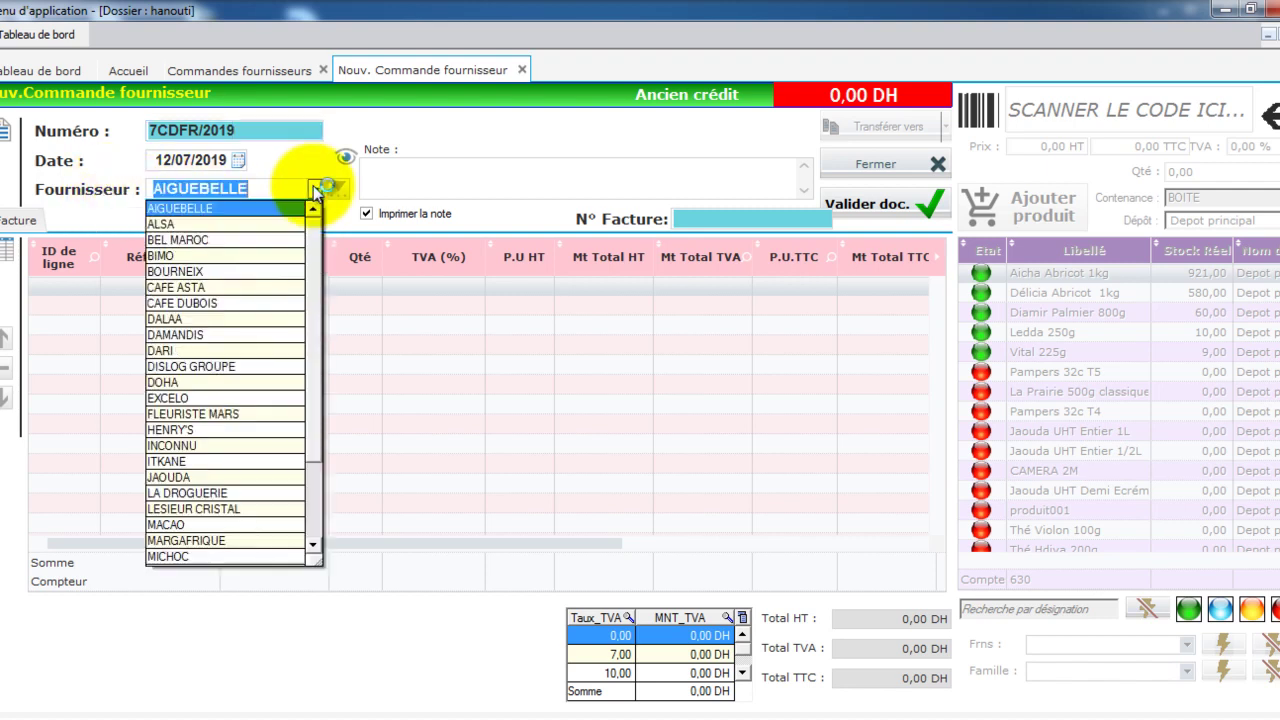
left_click_drag(317, 239, 313, 360)
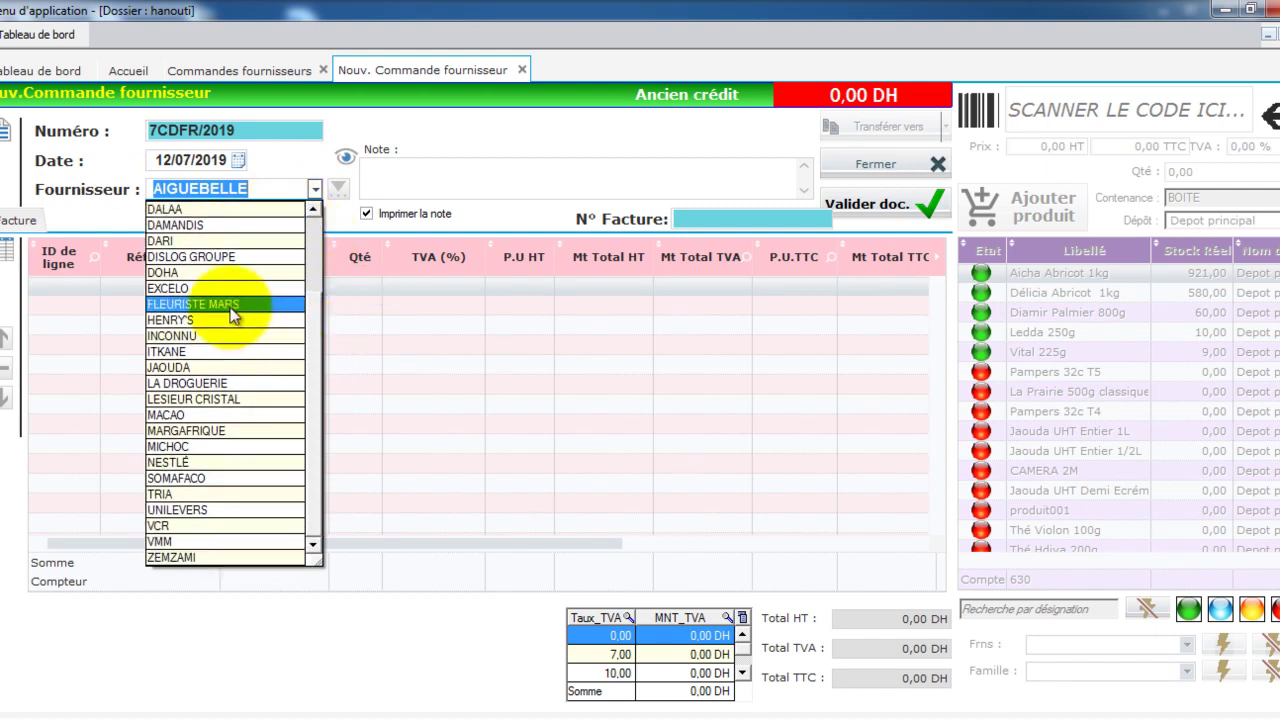
left_click(203, 314)
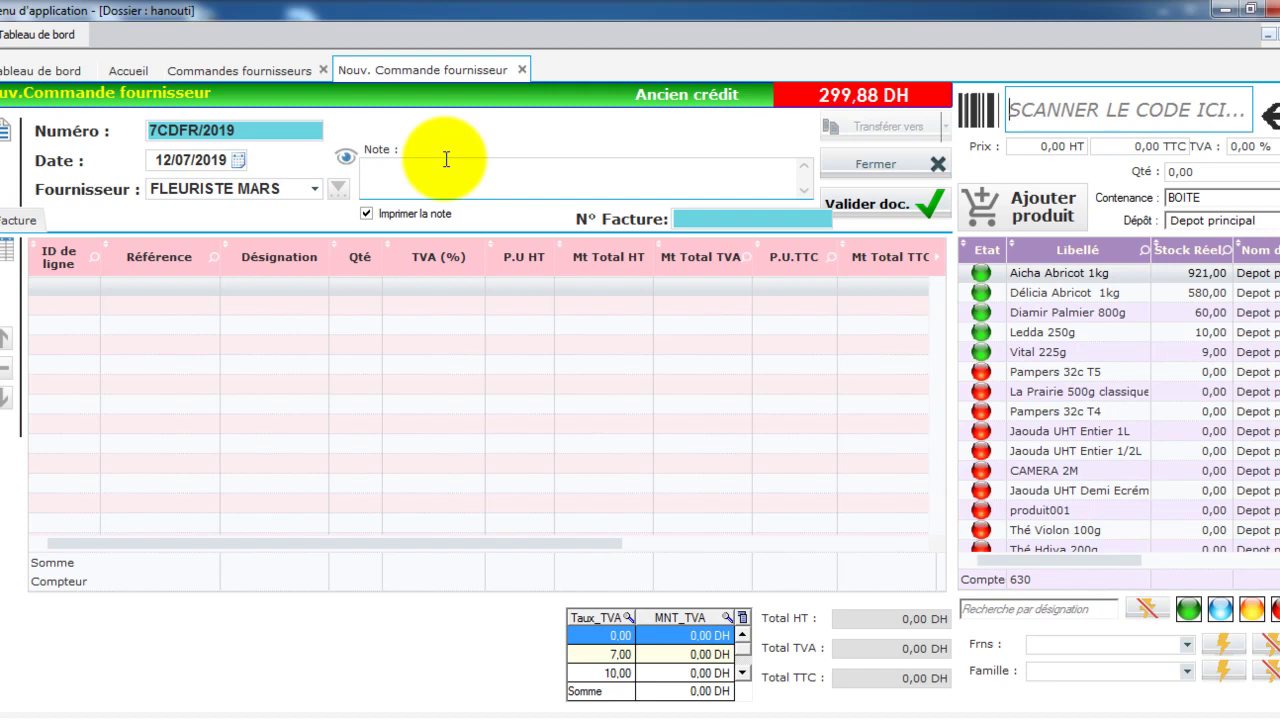
- Filter the product list by the designation "ja" and select the product Jasmin for the order
left_click(1057, 104)
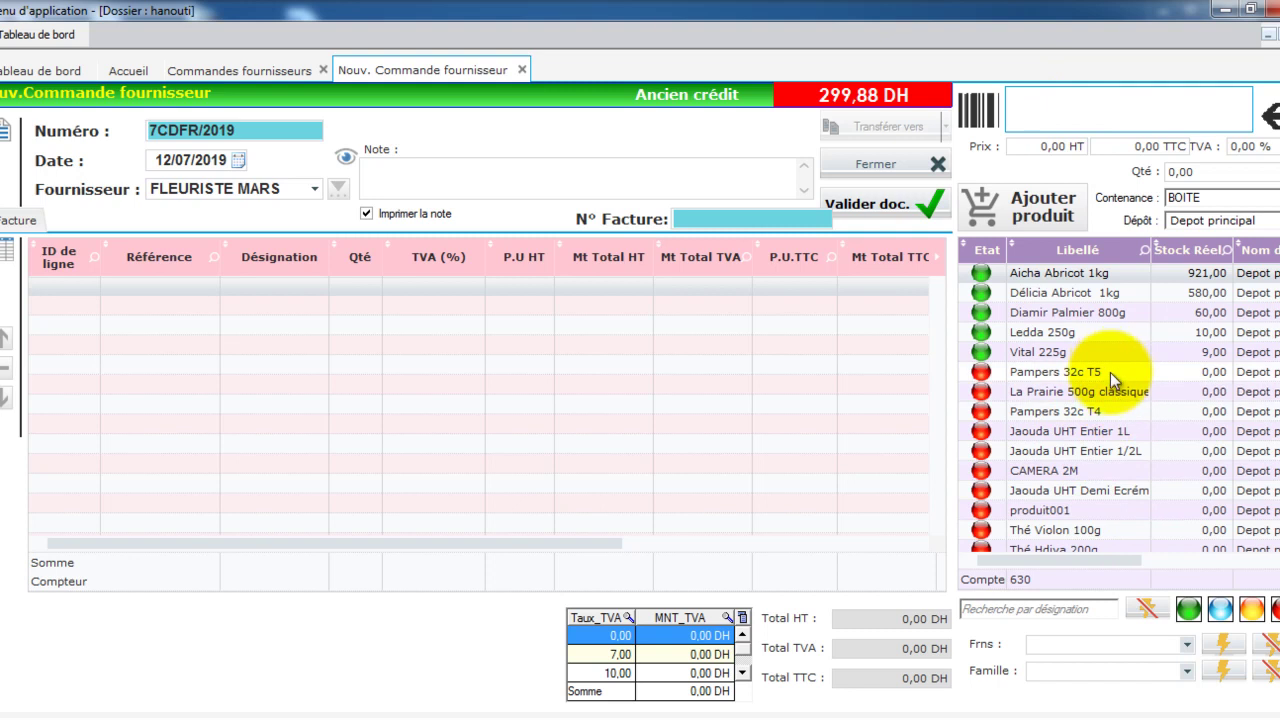
left_click(1000, 612)
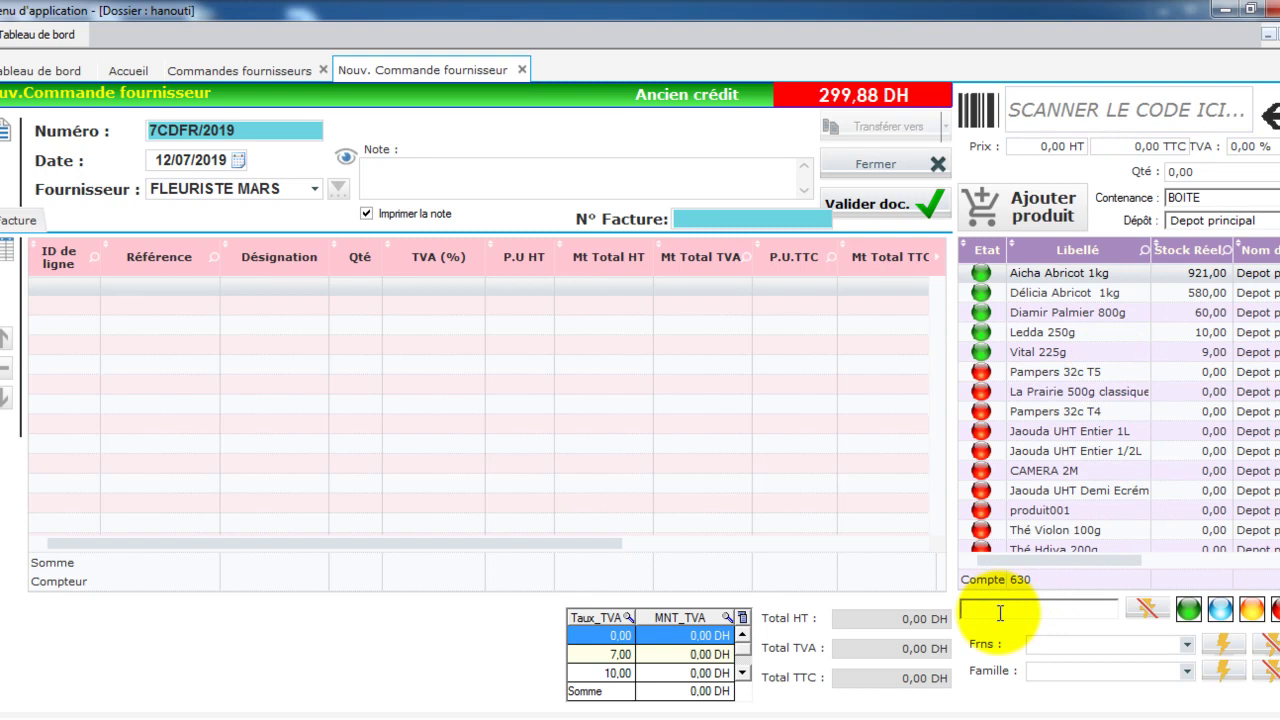
type("ja")
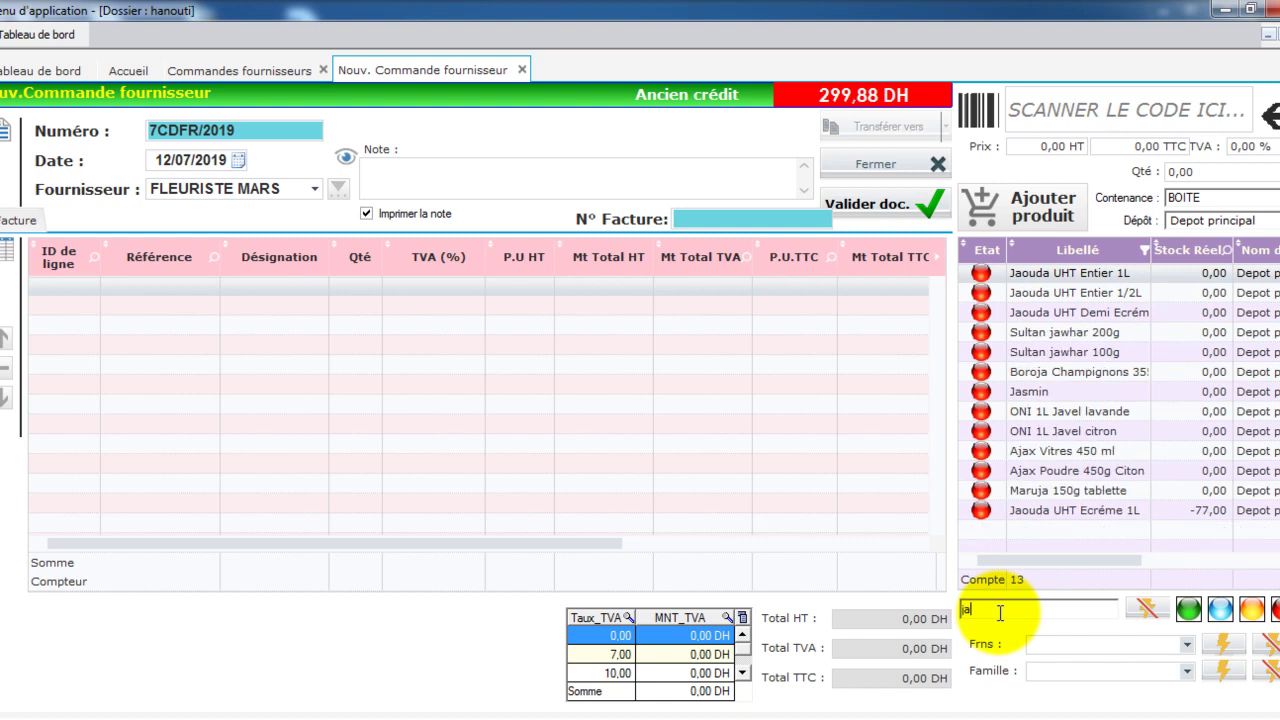
type("s")
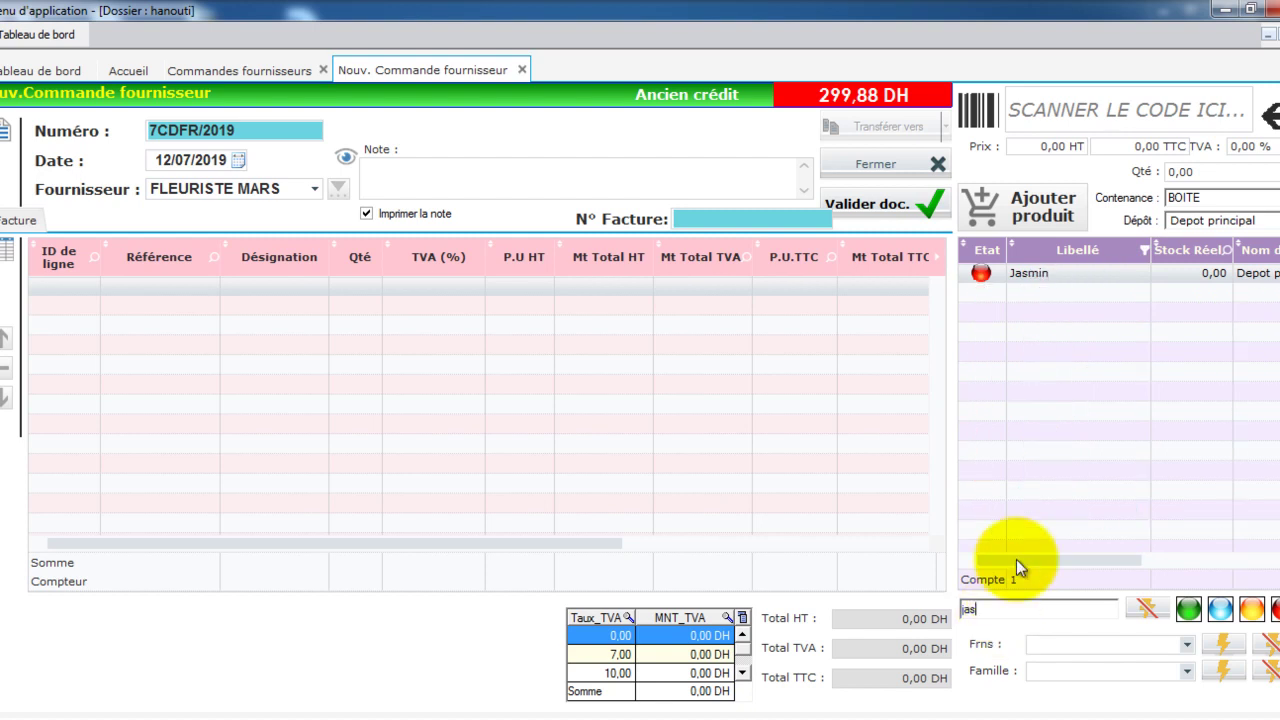
key("BackSpace")
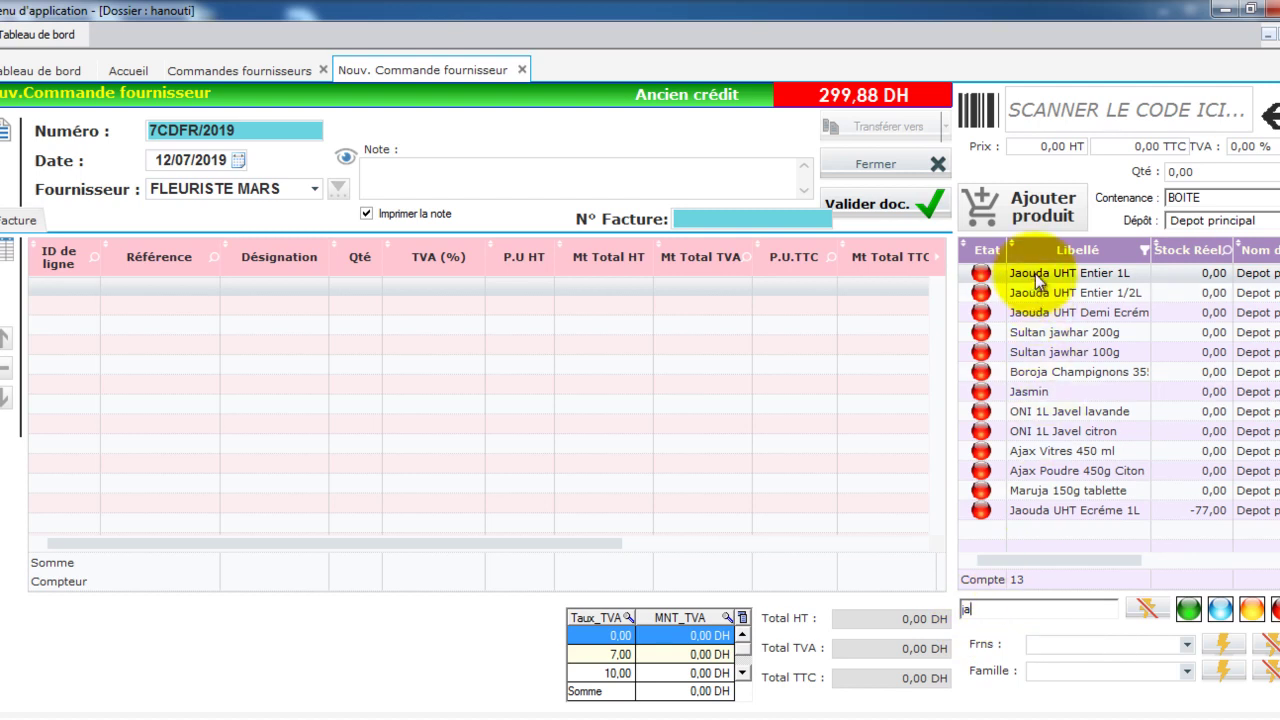
left_click(1033, 396)
double_click(1033, 396)
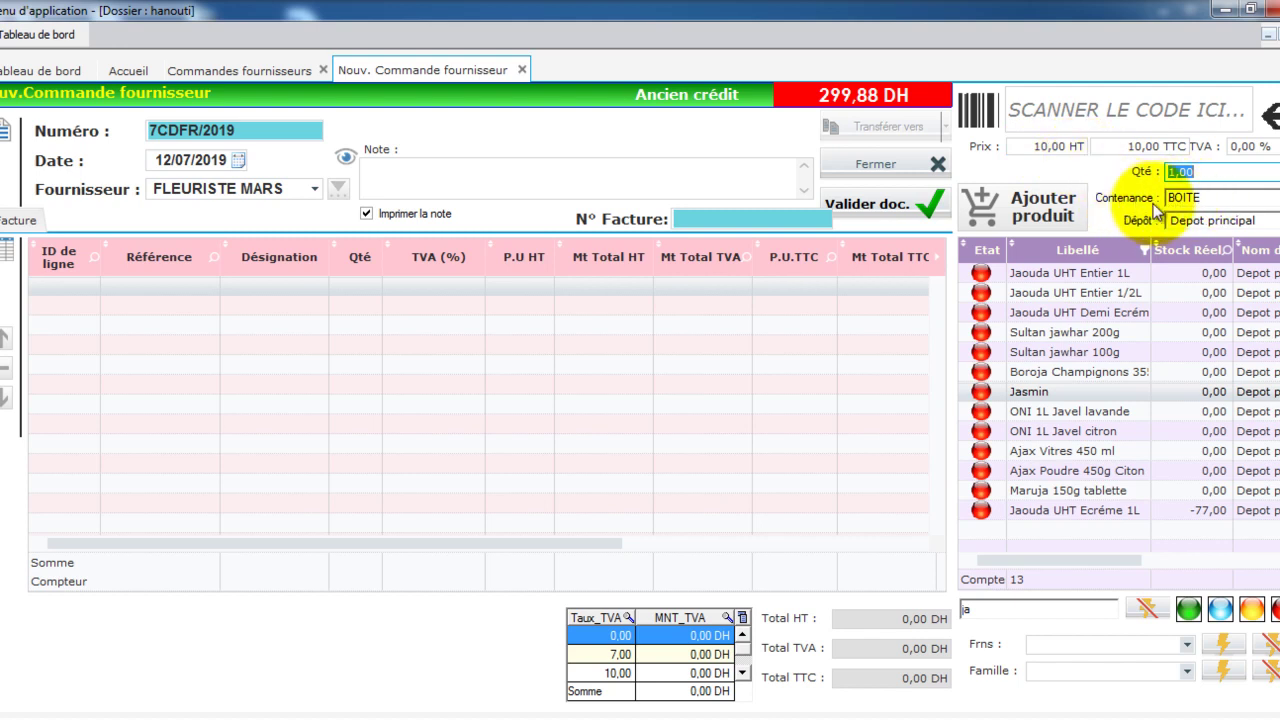
- Switch the packaging of Jasmin to CARTON DE 6 and back to BOITE to compare their prices
left_click(1228, 199)
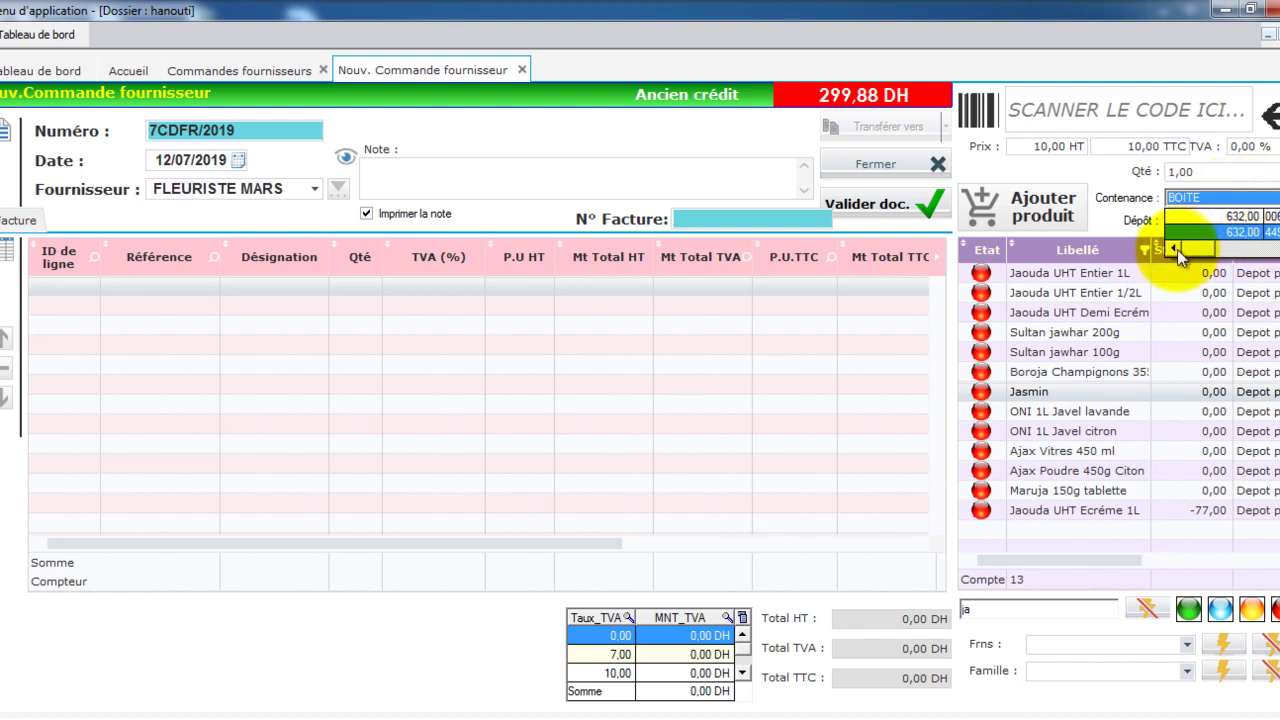
left_click_drag(1196, 248, 1218, 234)
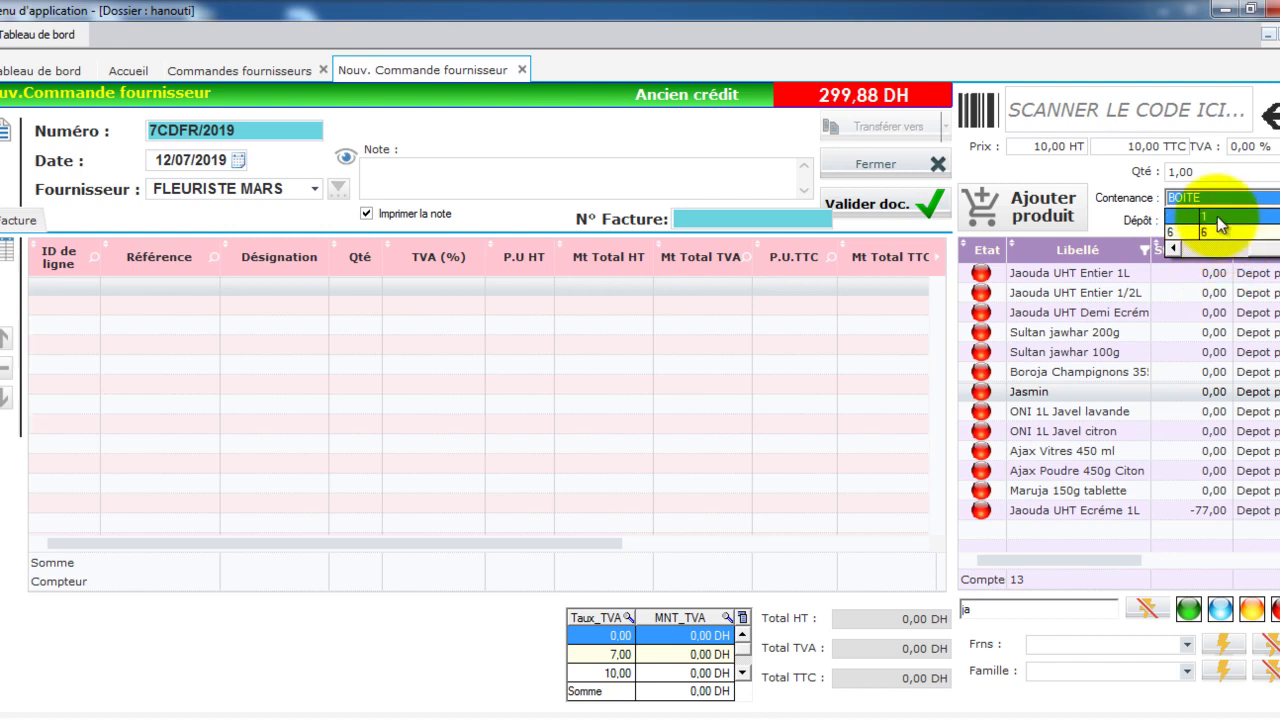
left_click(1213, 235)
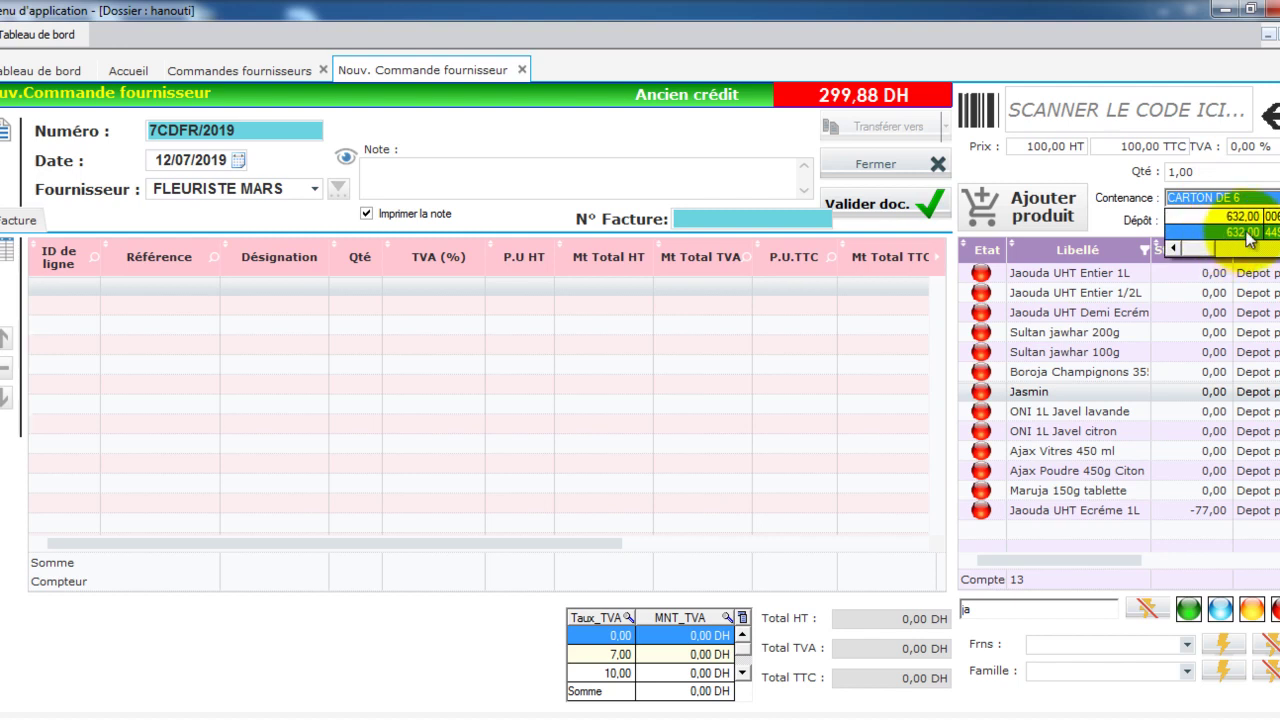
left_click(1039, 147)
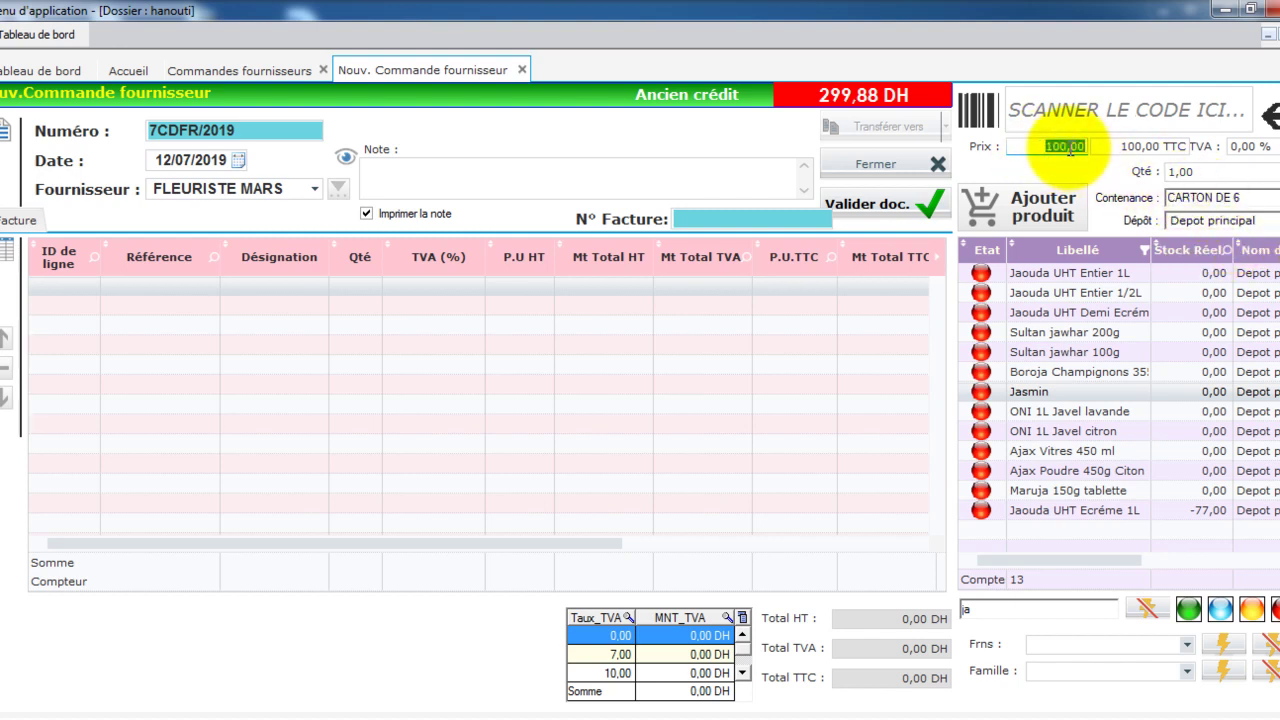
left_click(1199, 197)
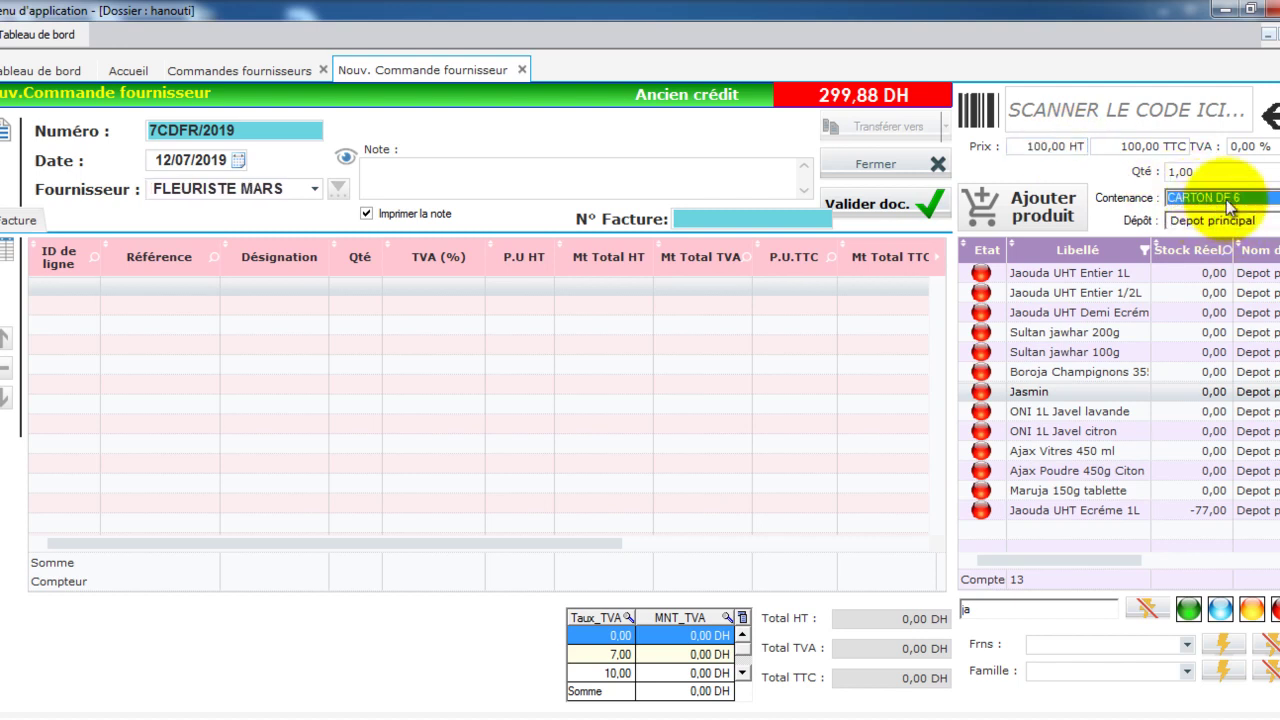
left_click(1226, 204)
left_click(1250, 230)
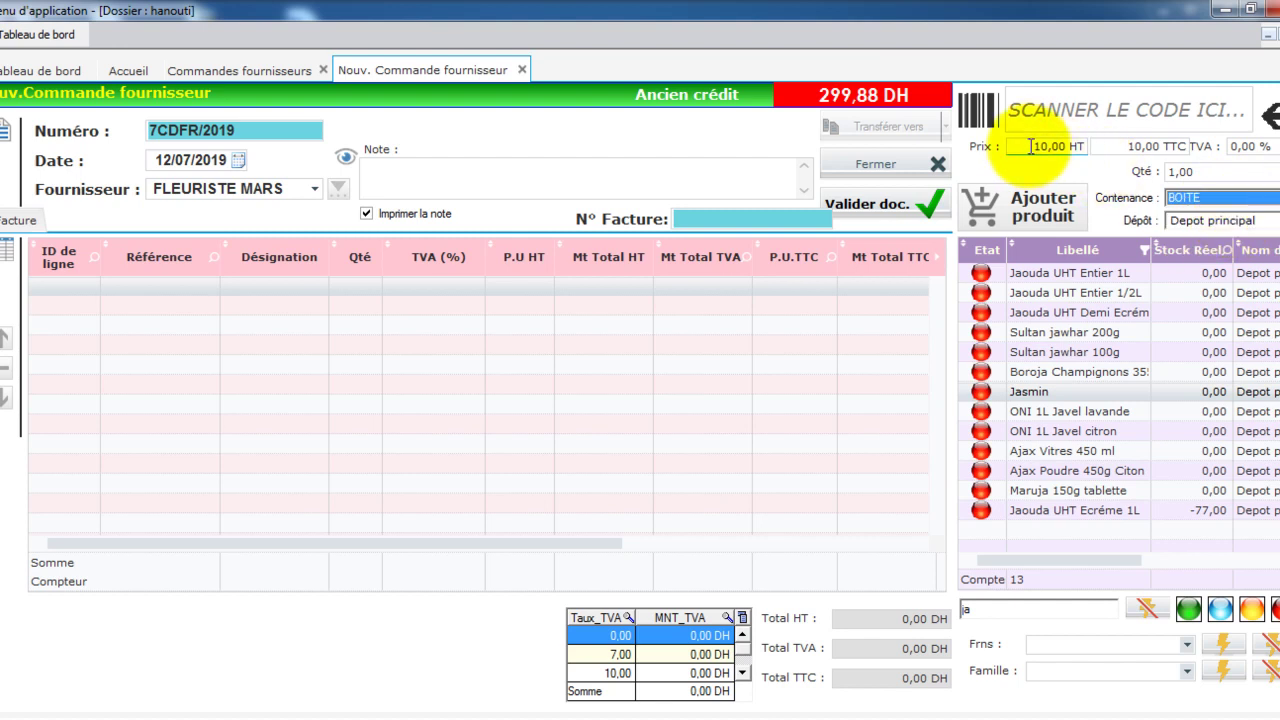
left_click(1207, 173)
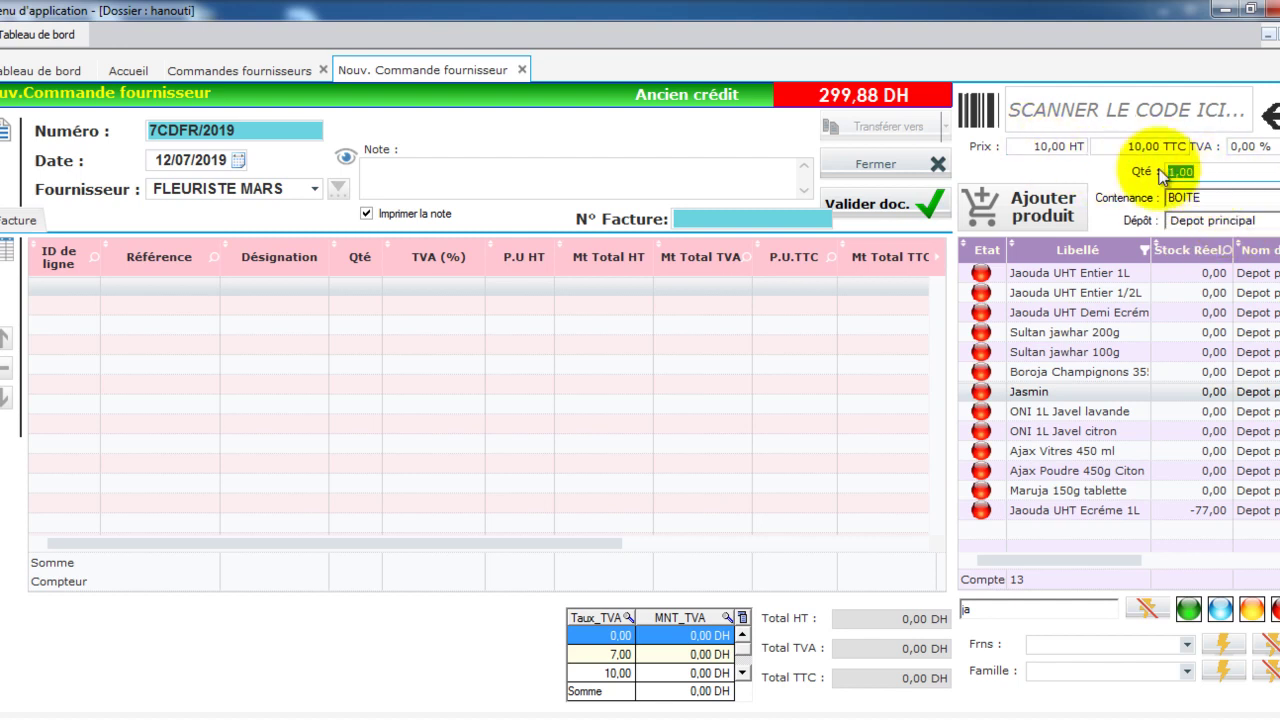
- Set the packaging of Jasmin to CARTON DE 6 with a quantity of 2 and add it to the order
left_click(1210, 198)
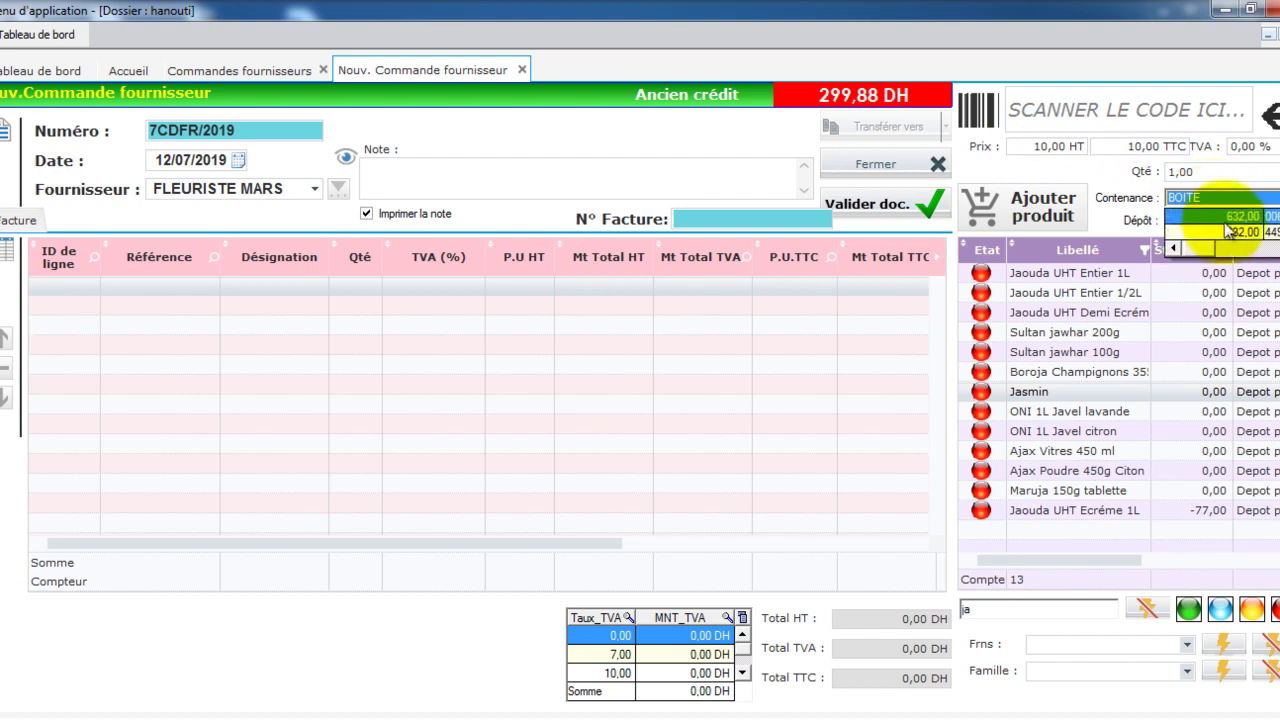
left_click(1226, 231)
left_click(1199, 170)
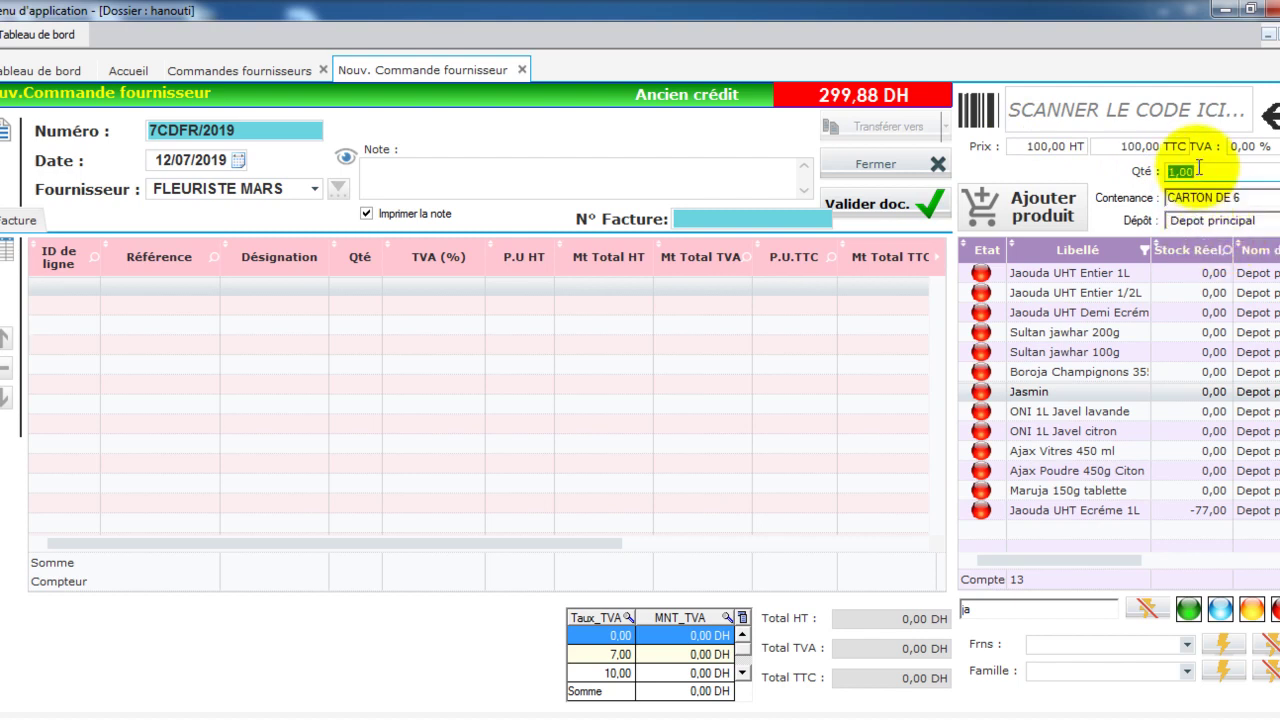
type("2")
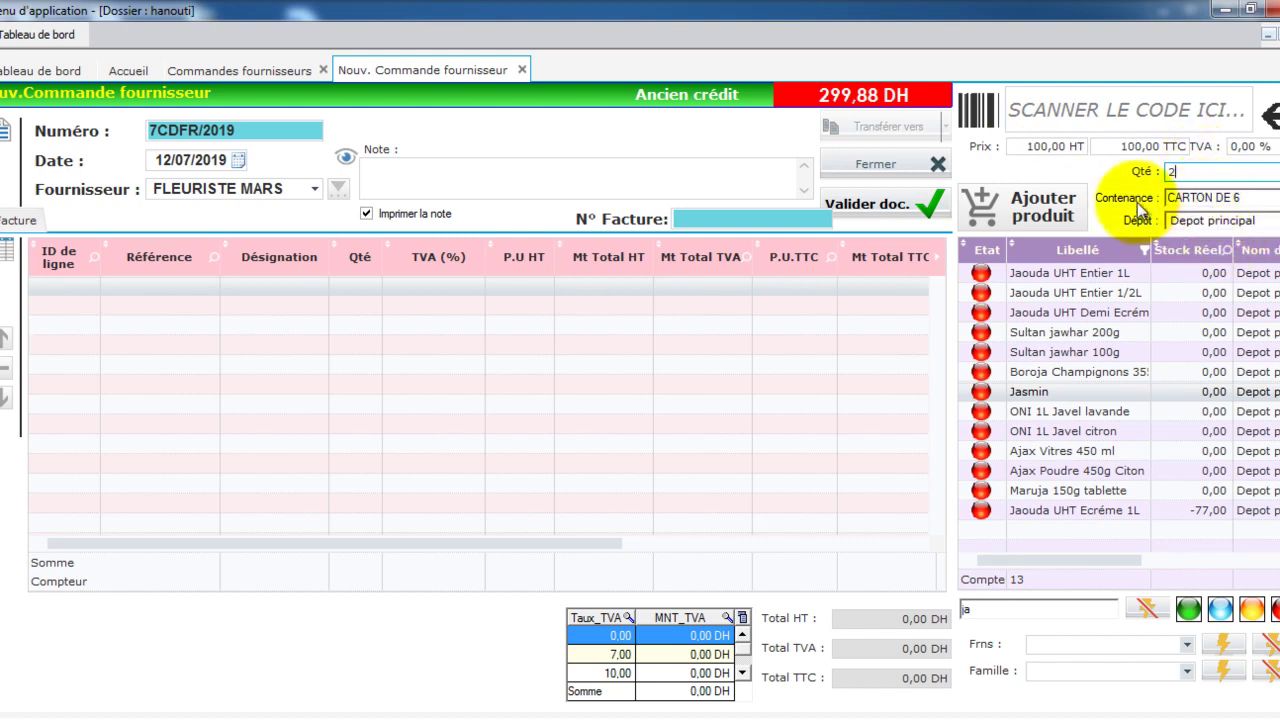
left_click(1040, 206)
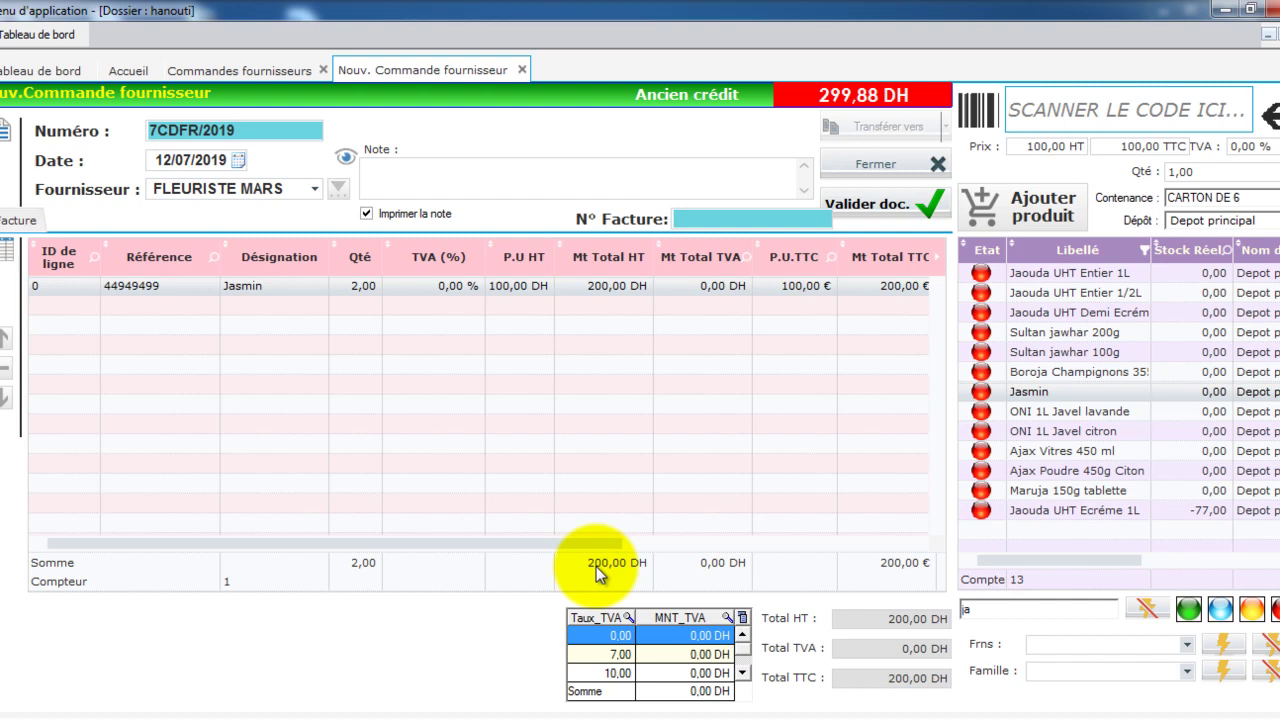
- Validate the new supplier order without printing it and check its line details in the orders journal
mouse_move(905, 566)
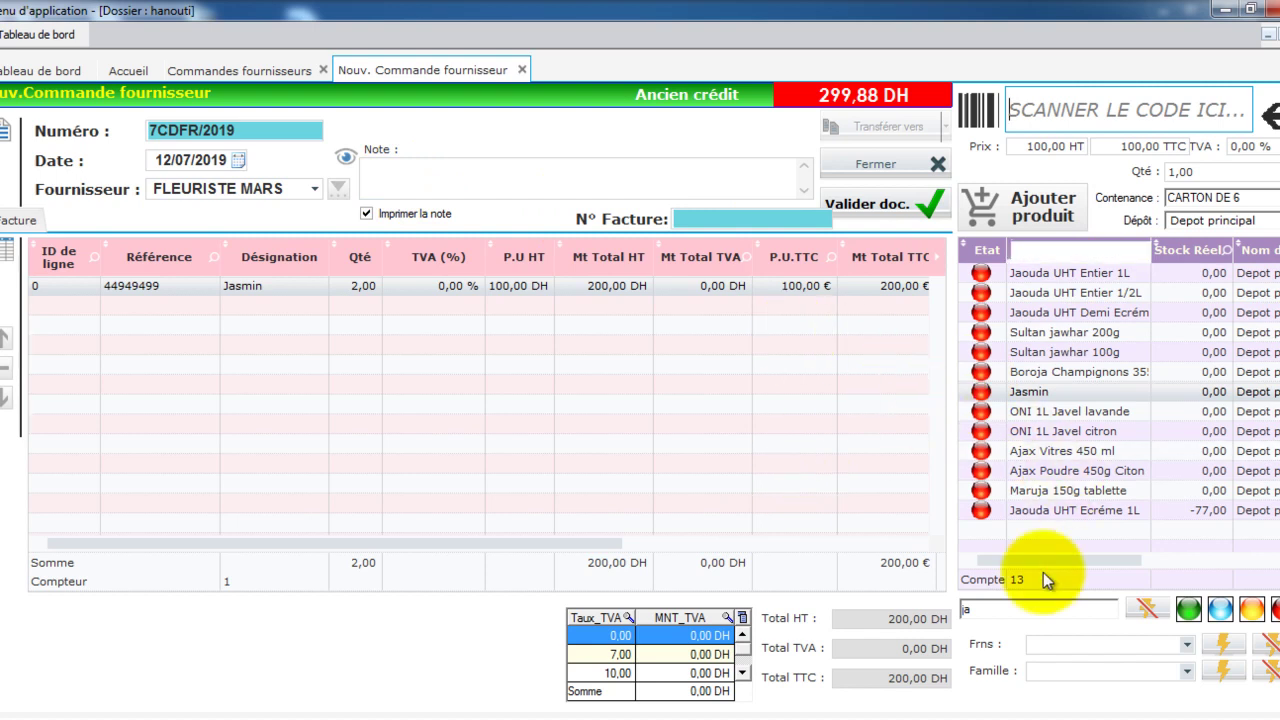
left_click(874, 207)
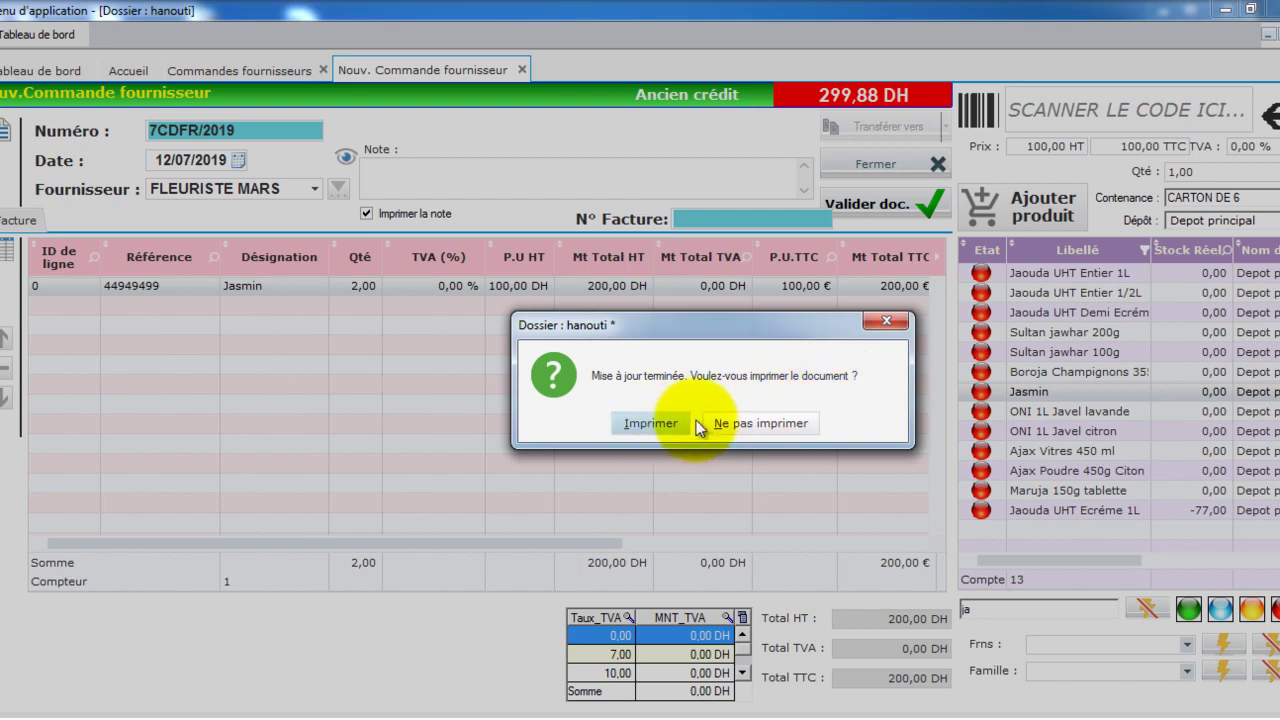
left_click(748, 421)
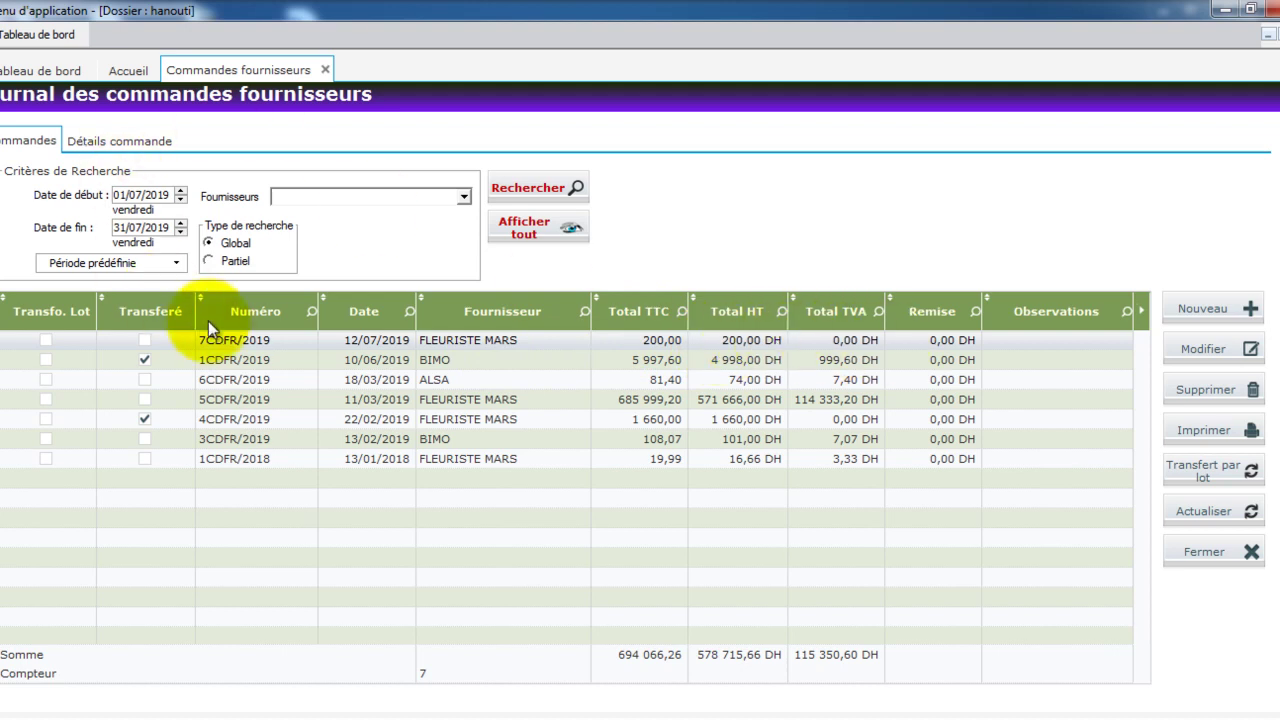
left_click(95, 140)
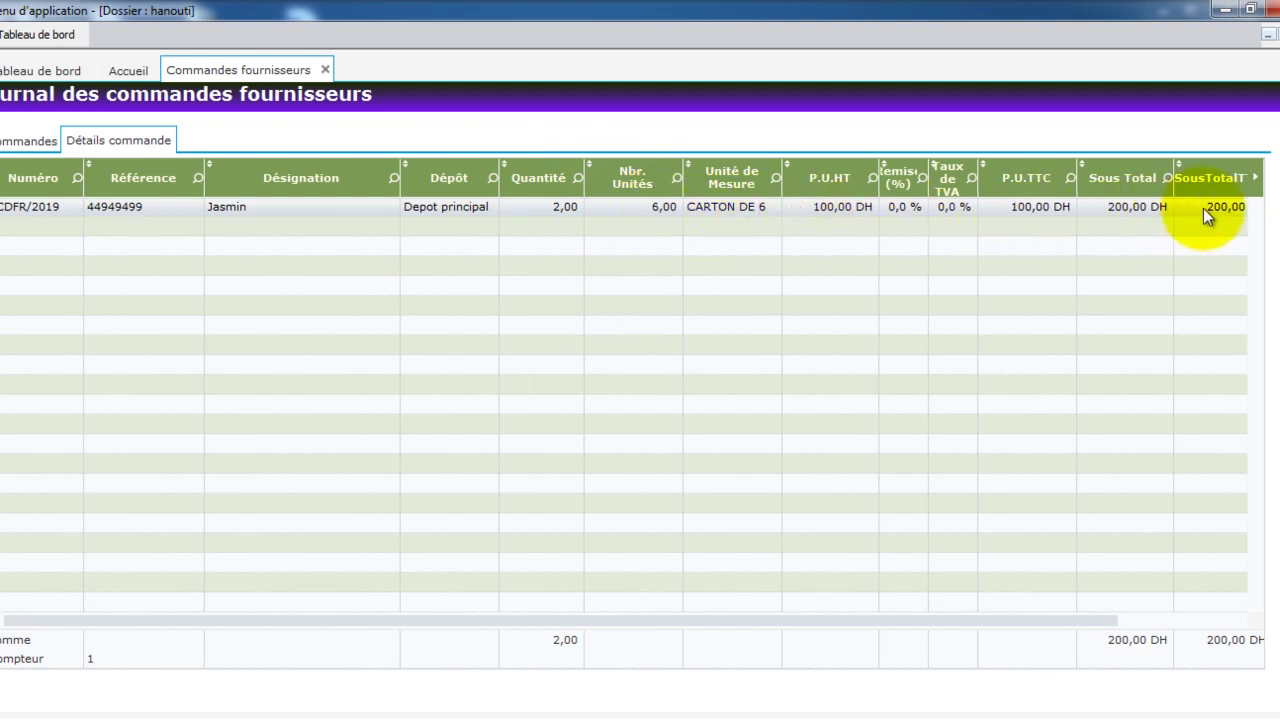
left_click(7, 140)
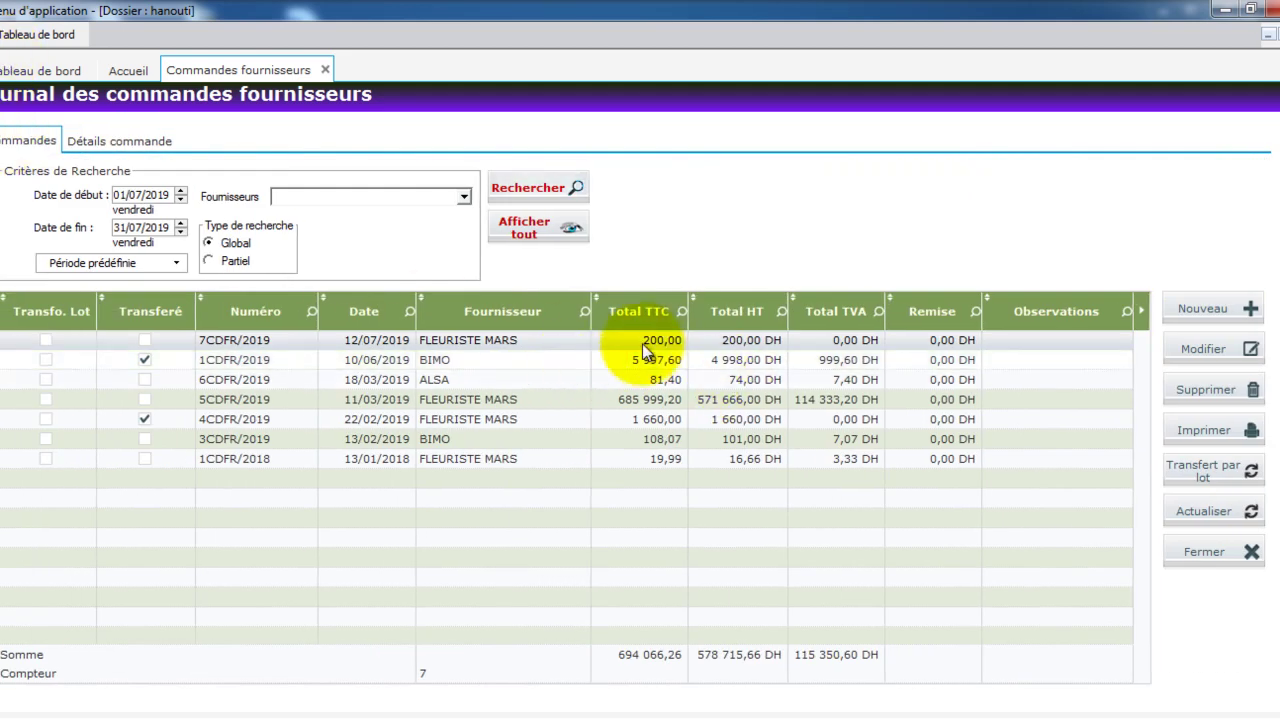
- Modify the new FLEURISTE MARS order by setting the Jasmin line's quantity to 6, and validate the document
left_click(1194, 351)
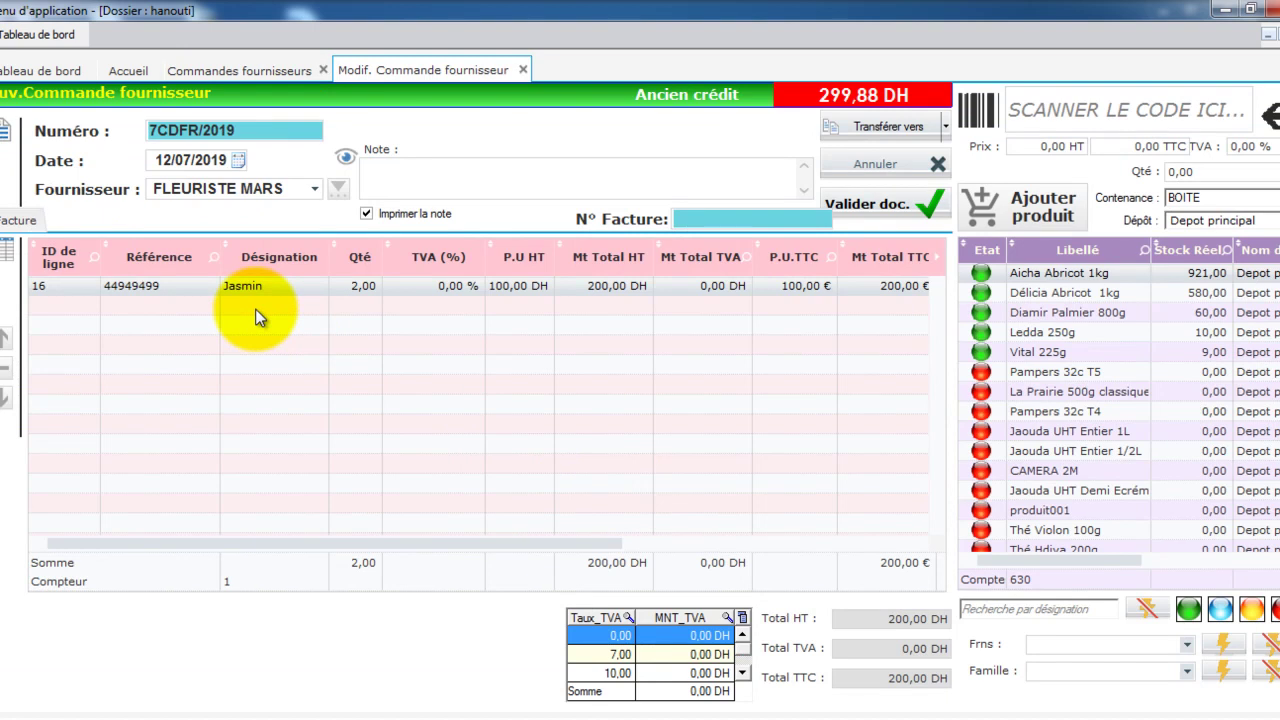
left_click(353, 285)
double_click(353, 285)
type("6")
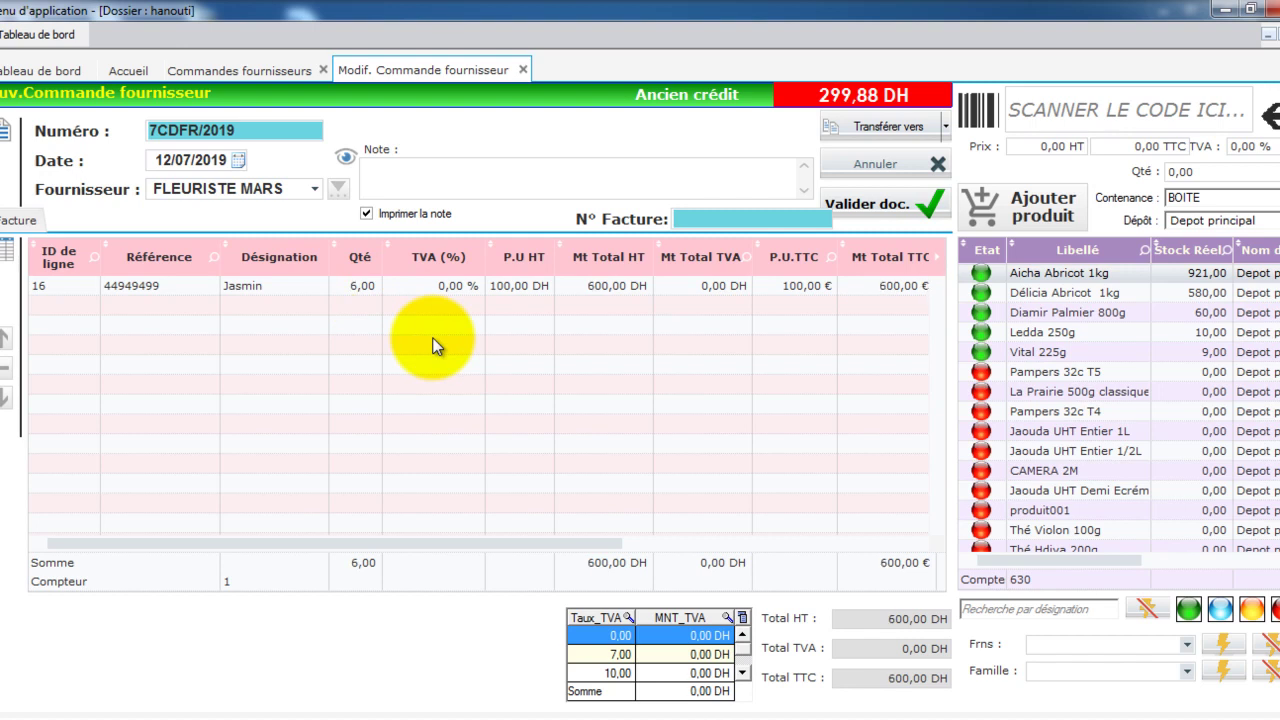
left_click(589, 293)
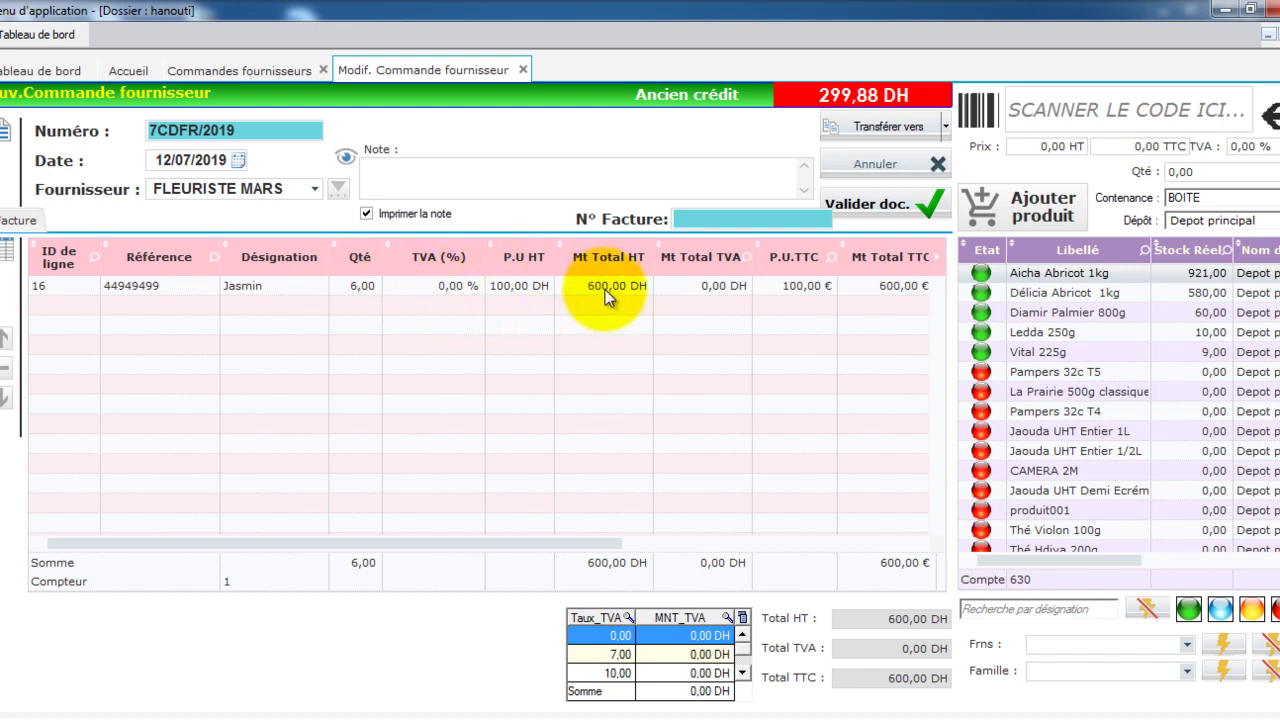
mouse_move(880, 291)
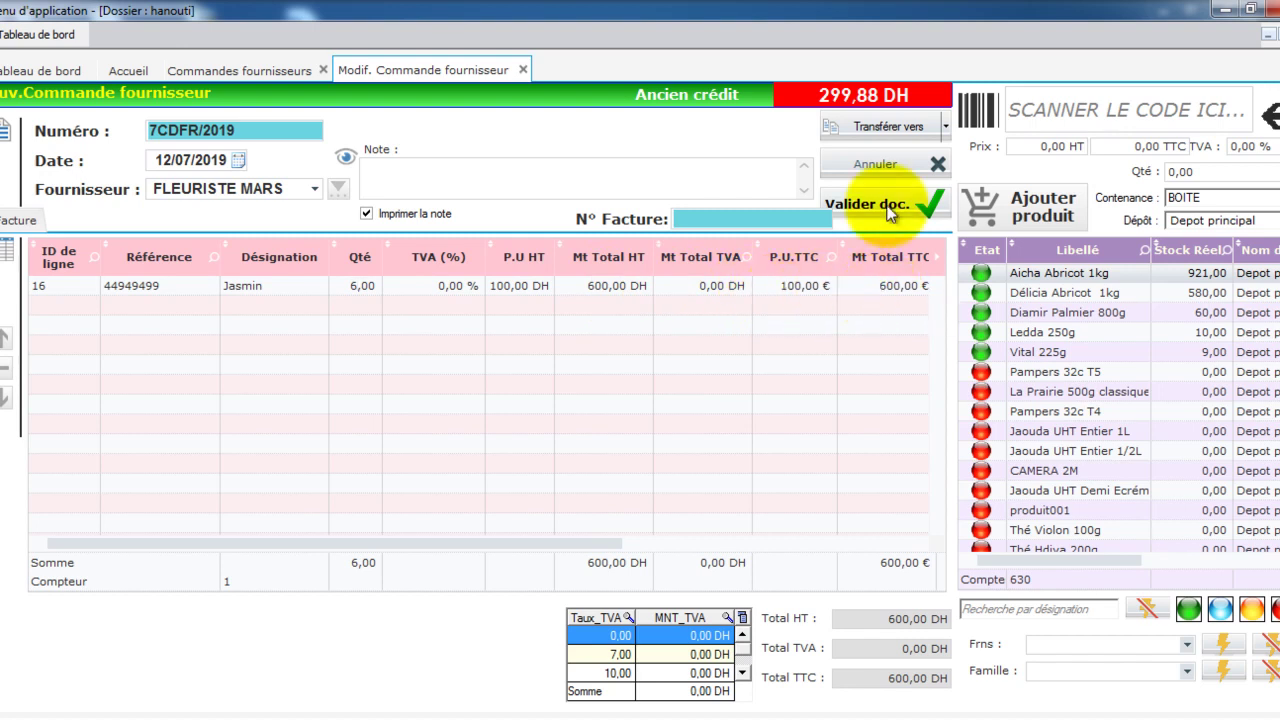
left_click(865, 205)
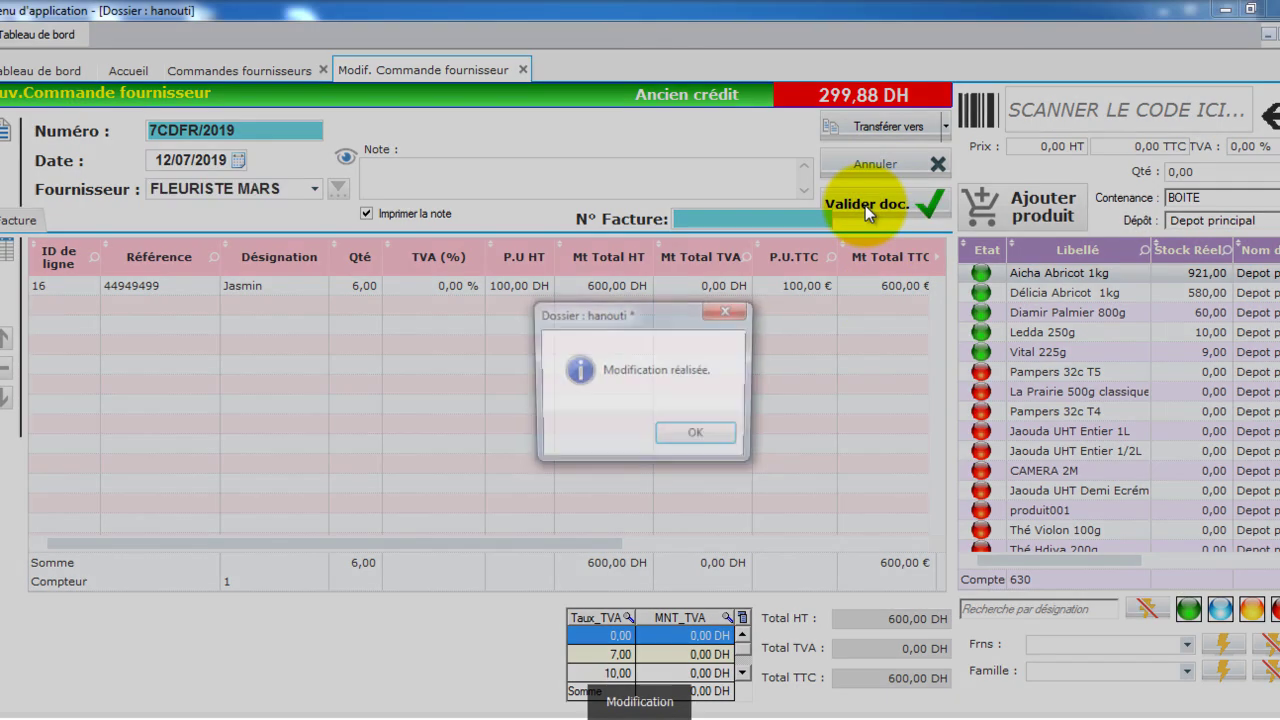
- Finish saving the order modification, check the Jasmin line in the journal's order details, and return to the orders list
left_click(690, 443)
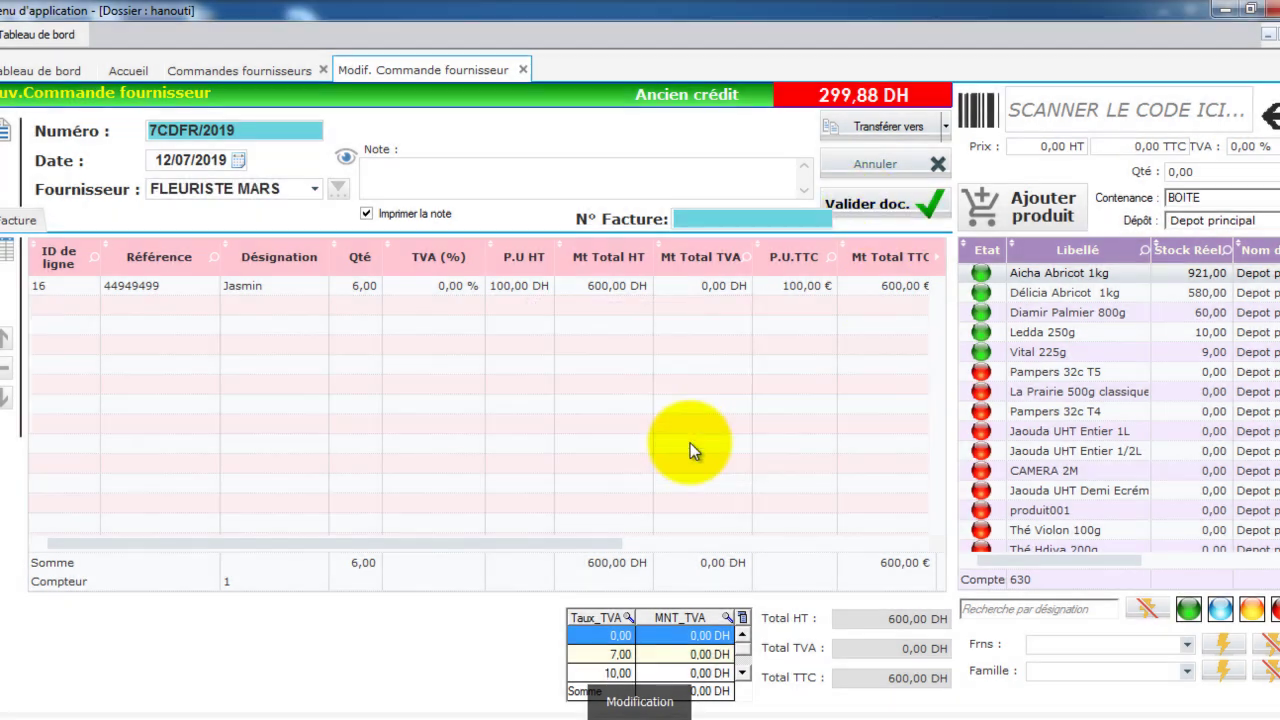
left_click(750, 422)
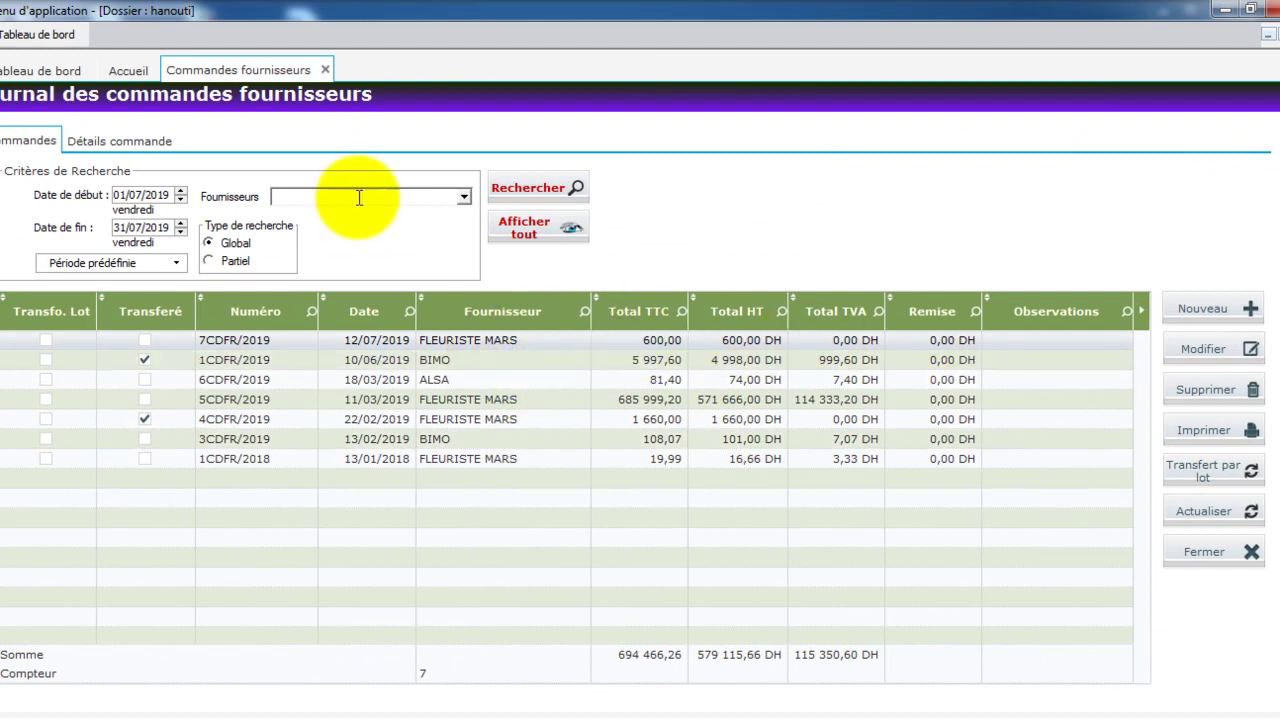
left_click(131, 140)
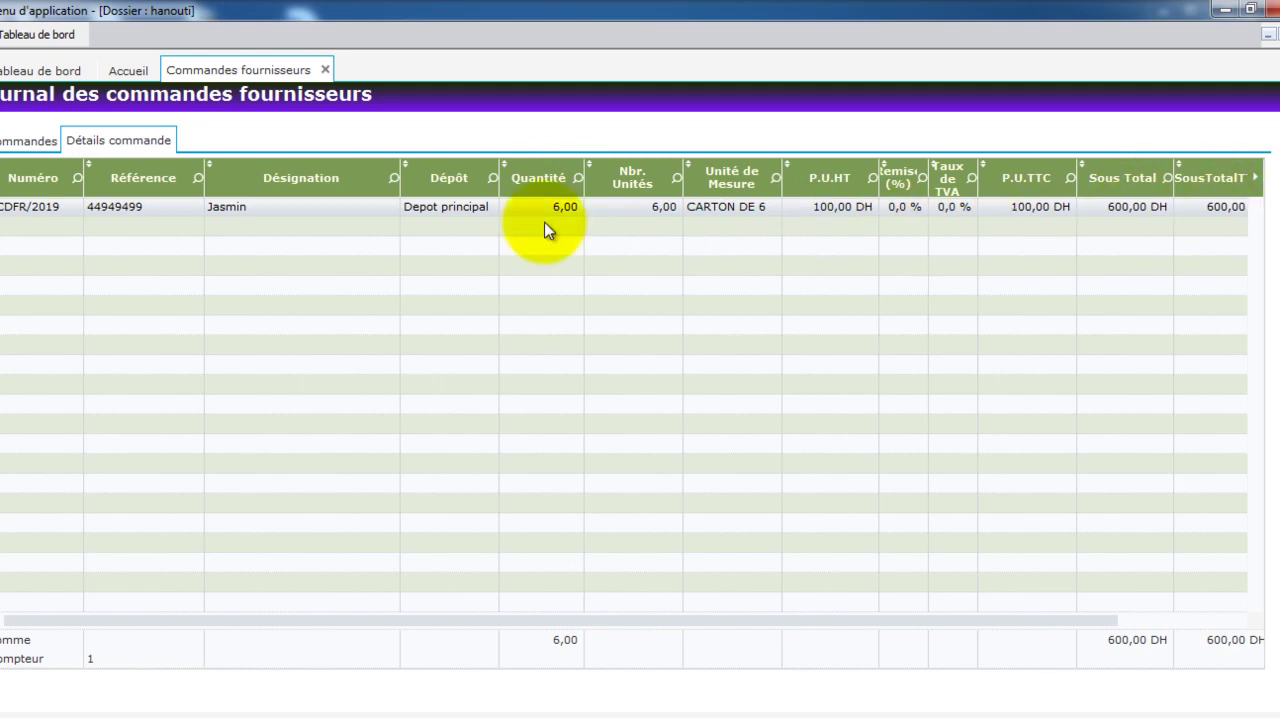
left_click(45, 142)
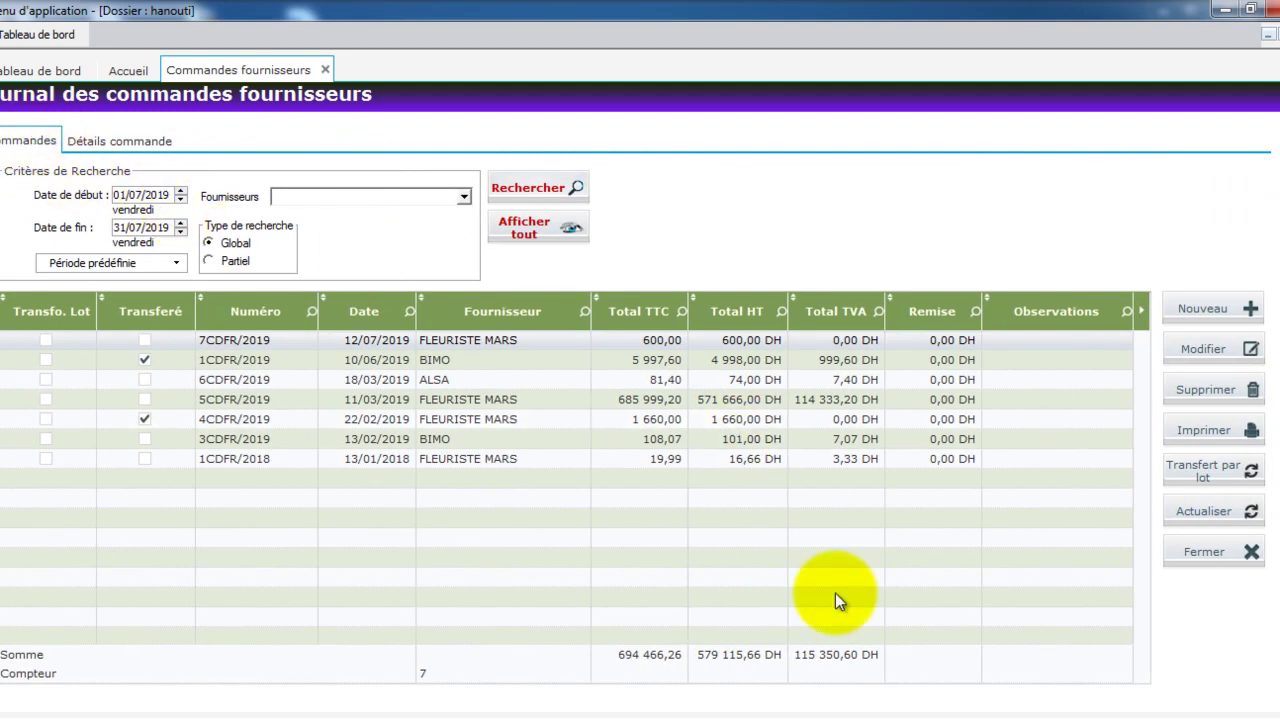
- Return to the application's home screen and minimize the browser window covering it
left_click(950, 716)
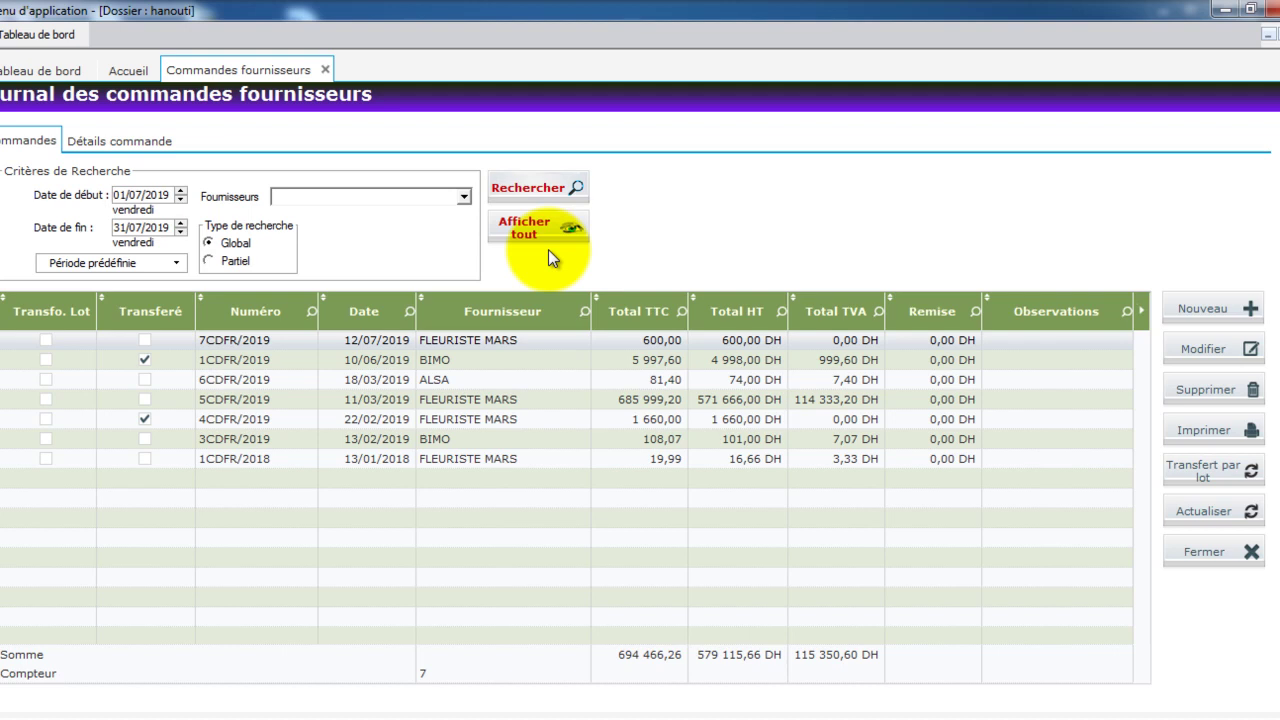
left_click(128, 70)
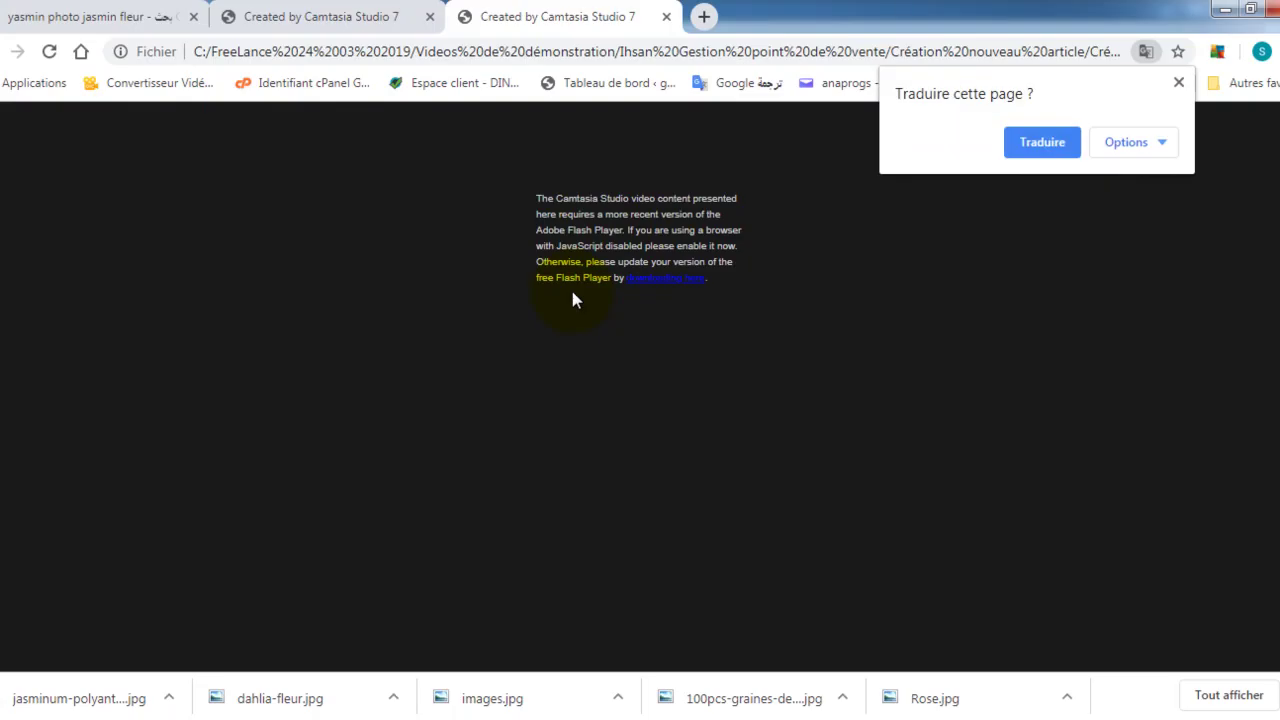
left_click(1225, 9)
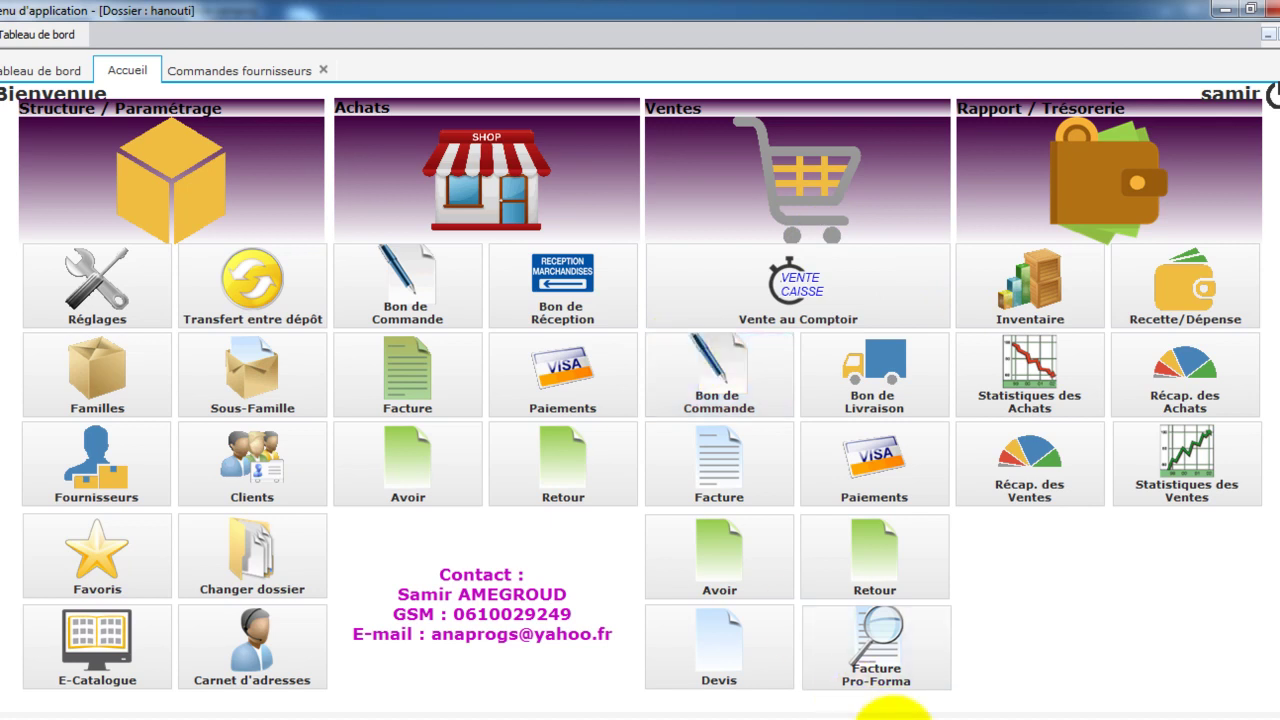
left_click(871, 712)
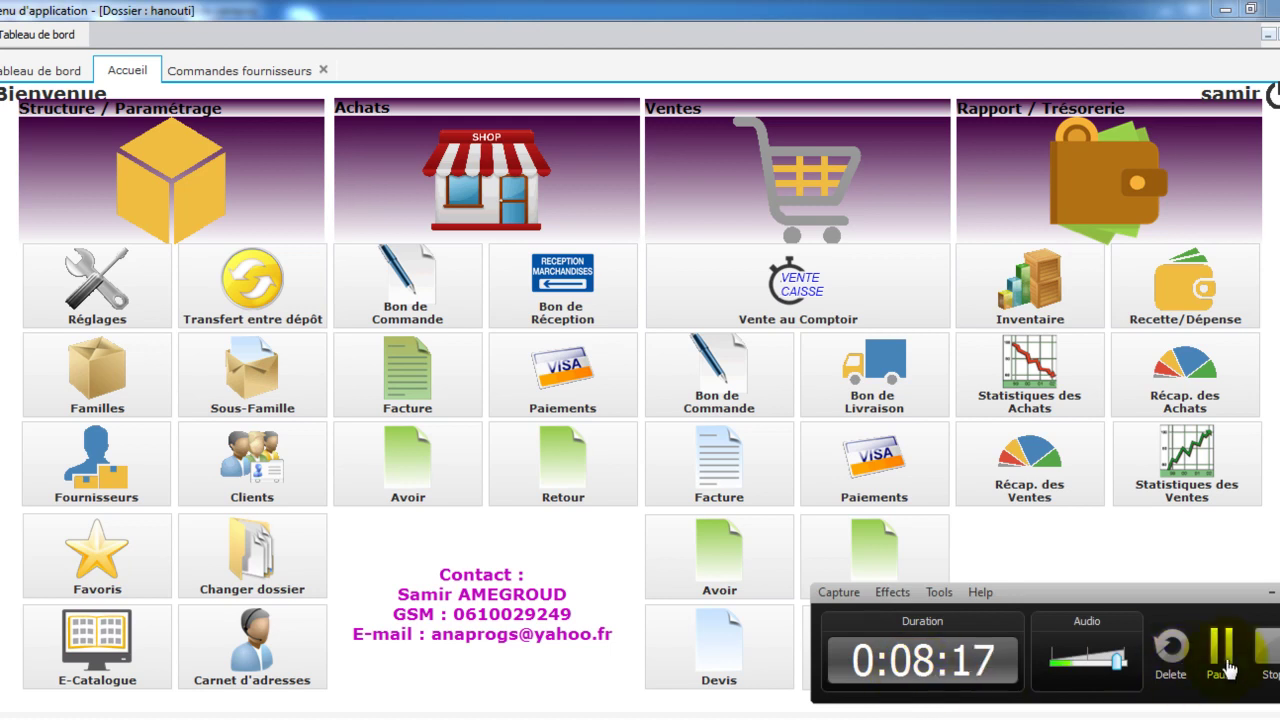